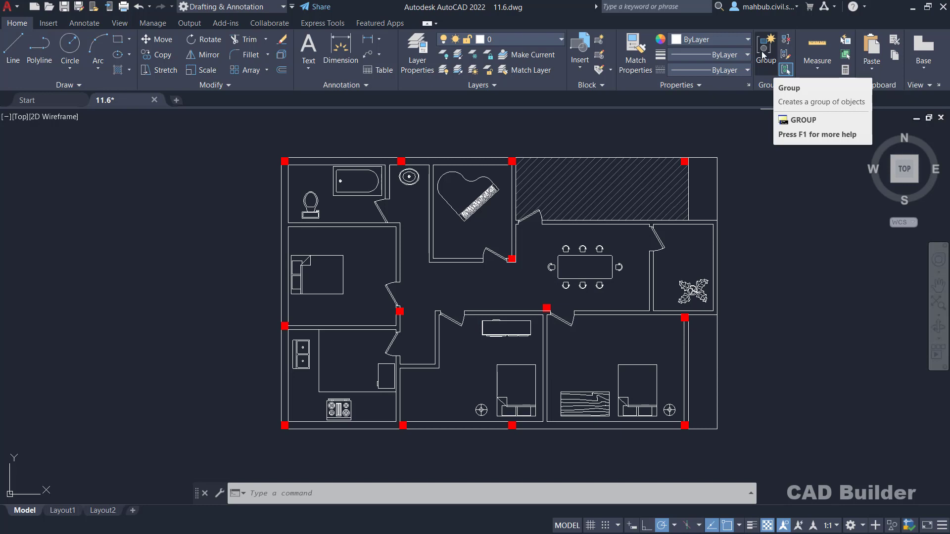
# Step: Create a group named Bed from the three beds in the floor plan's bedrooms and check it by selecting one bed
pyautogui.click(764, 49)
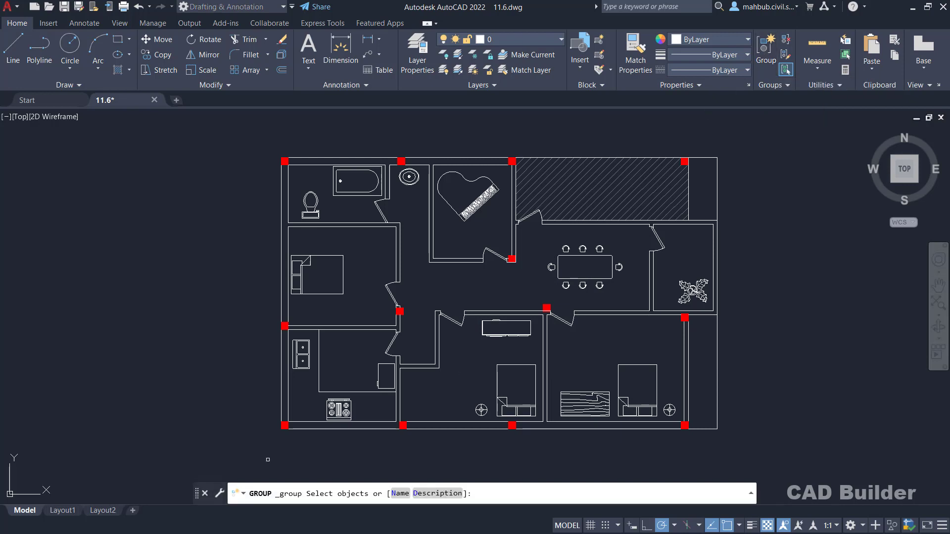
pyautogui.click(402, 493)
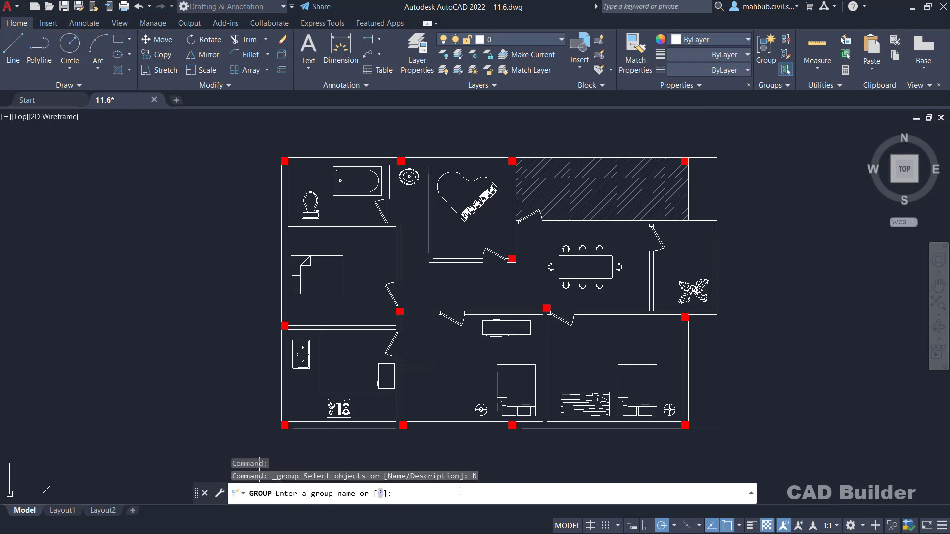
pyautogui.write('Bed')
pyautogui.press('Return')
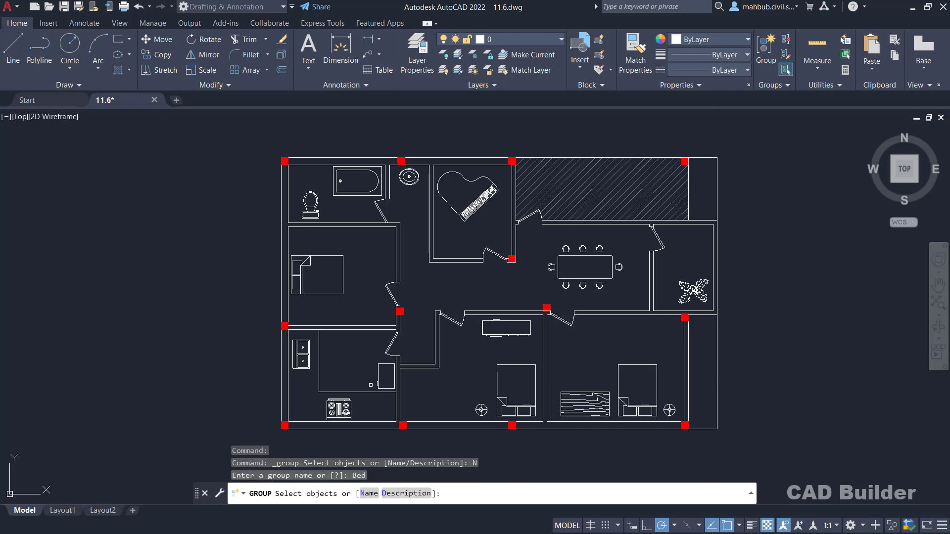
pyautogui.click(343, 277)
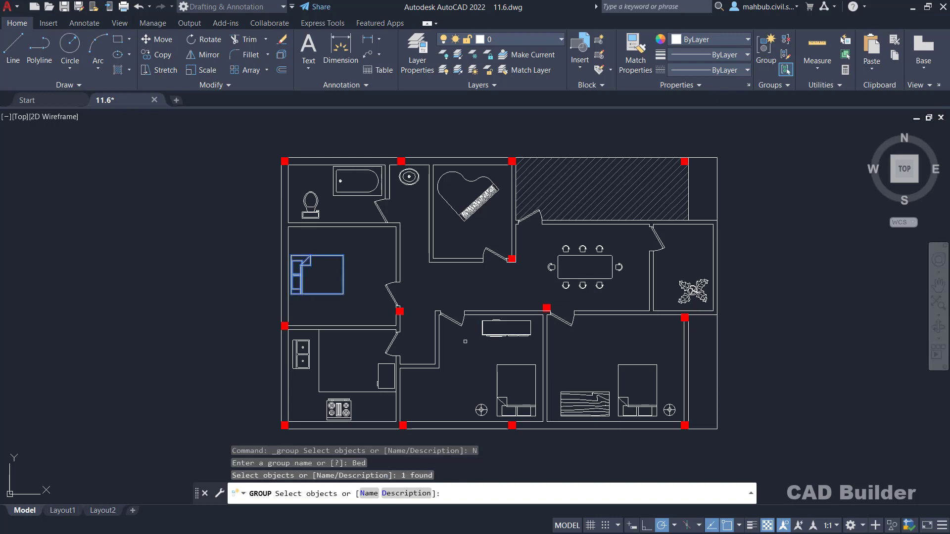
pyautogui.click(513, 364)
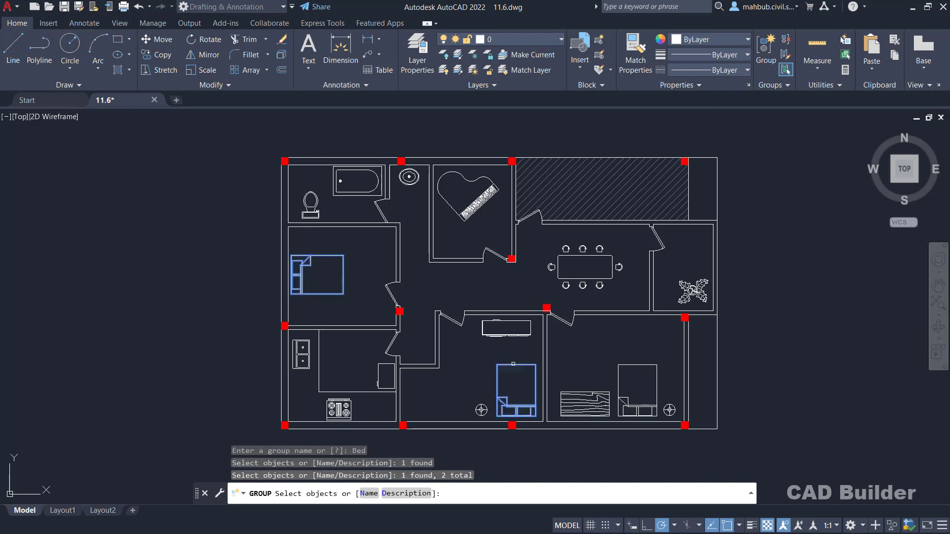
pyautogui.click(637, 366)
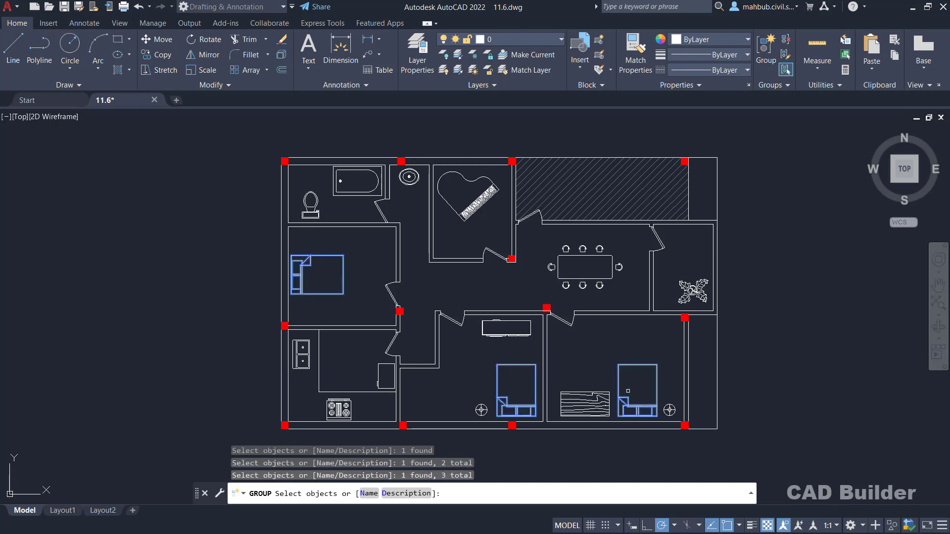
pyautogui.press('Return')
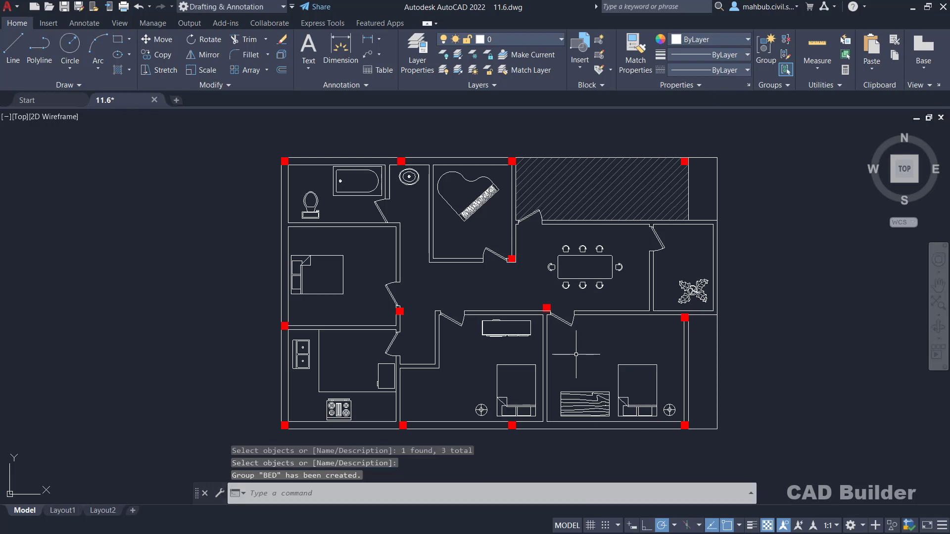
pyautogui.click(617, 370)
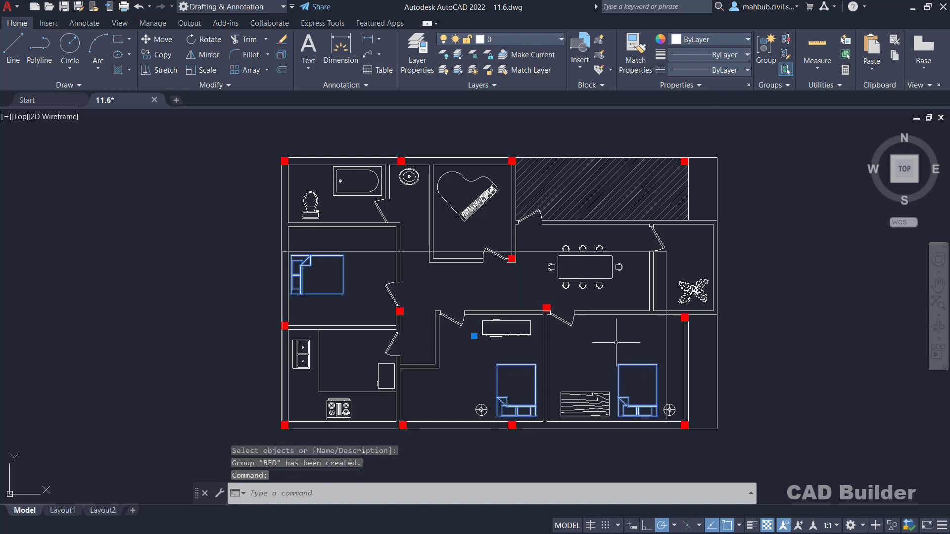
pyautogui.press('Escape')
# Step: Create a group named Kitchen from the stove and the double sink, and check it by selecting the stove
pyautogui.click(766, 50)
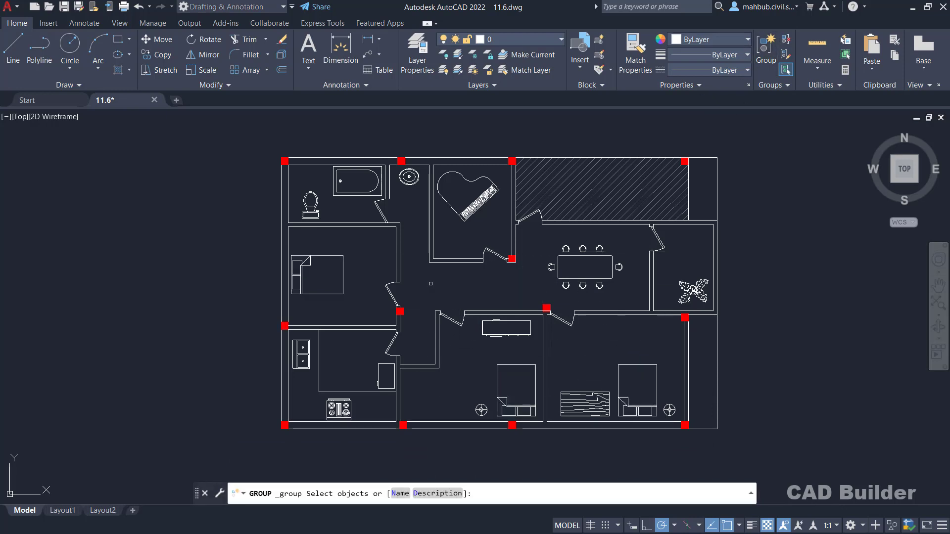
pyautogui.click(401, 493)
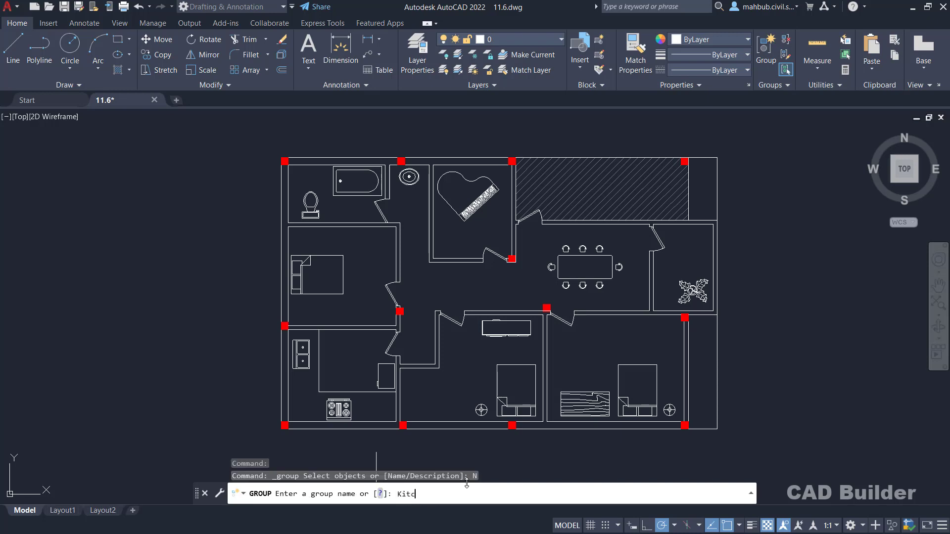
pyautogui.press('Return')
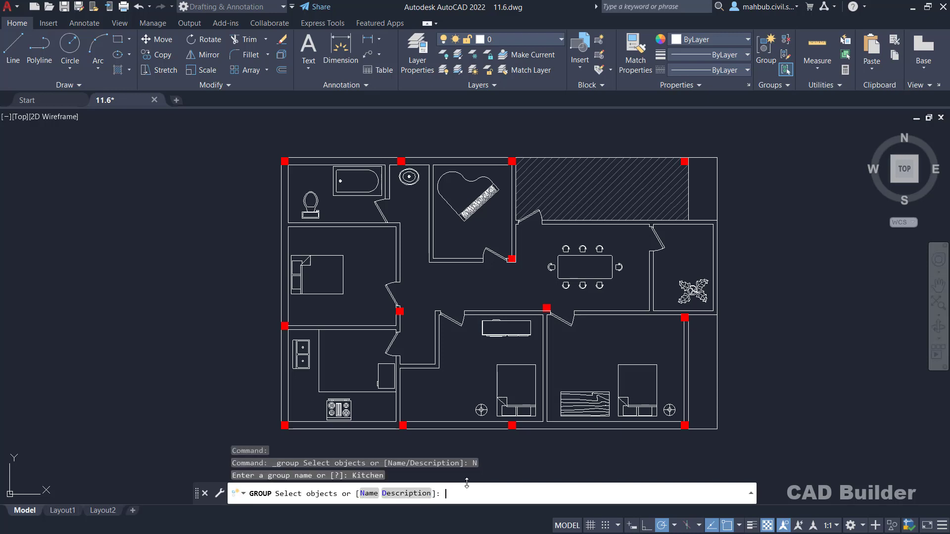
pyautogui.click(339, 410)
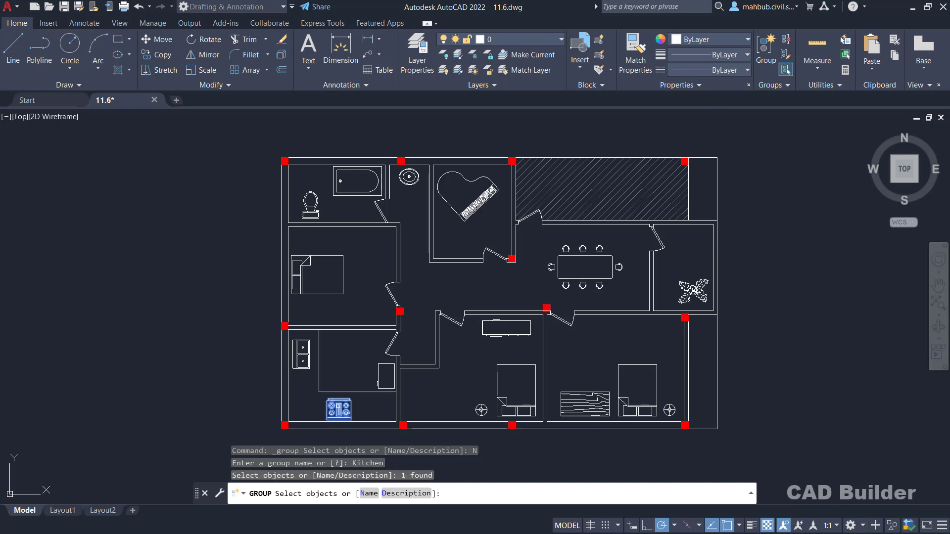
pyautogui.click(302, 354)
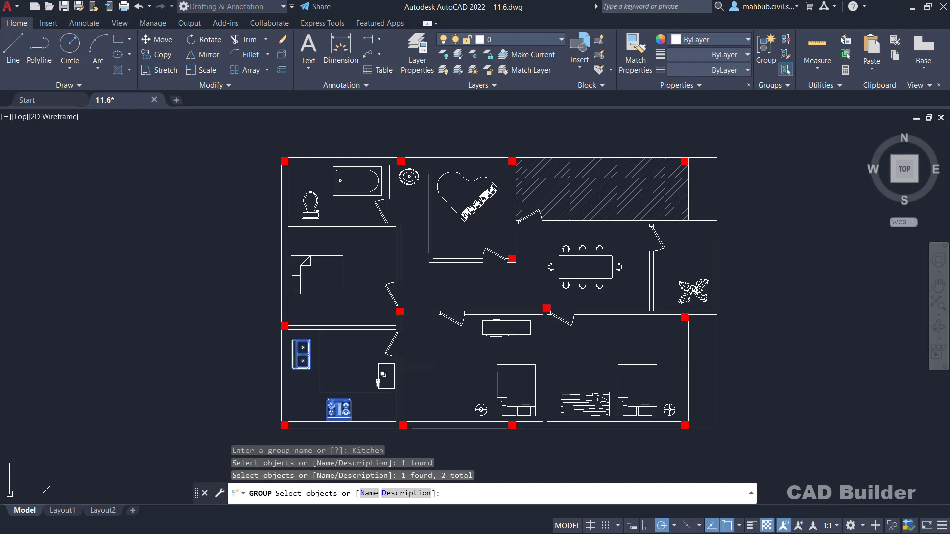
pyautogui.click(383, 375)
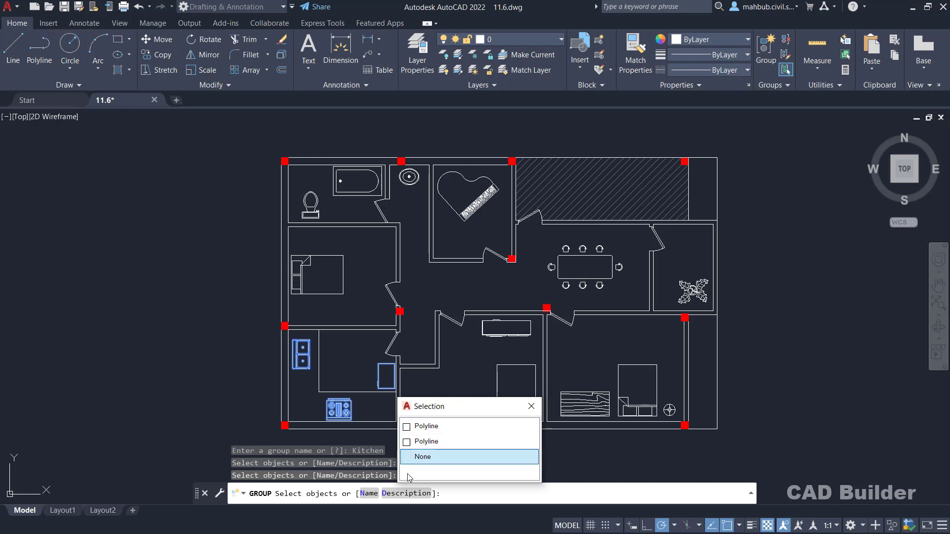
pyautogui.click(423, 461)
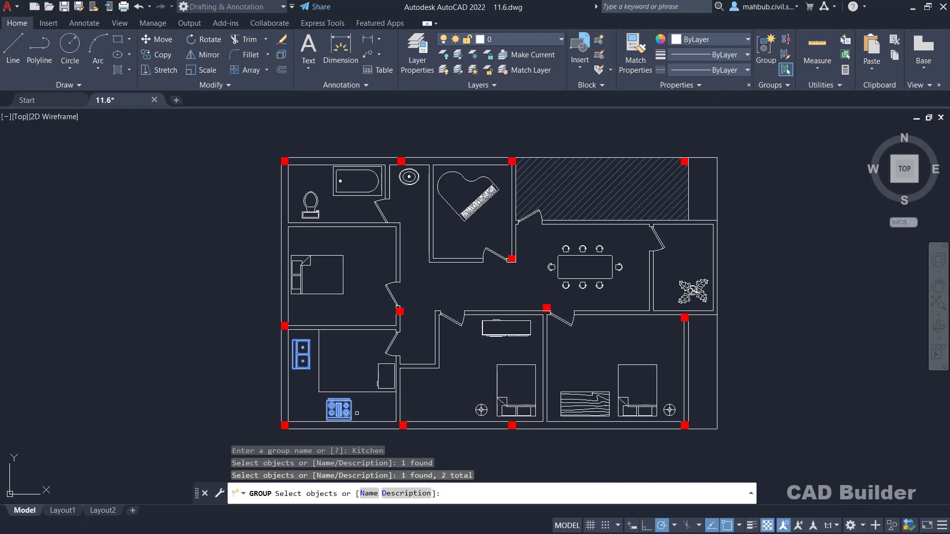
pyautogui.press('Return')
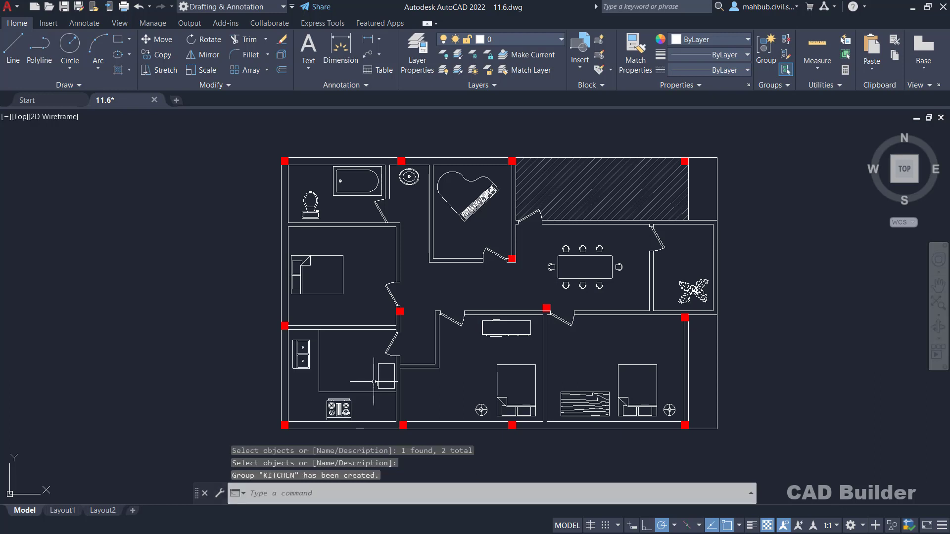
pyautogui.click(346, 410)
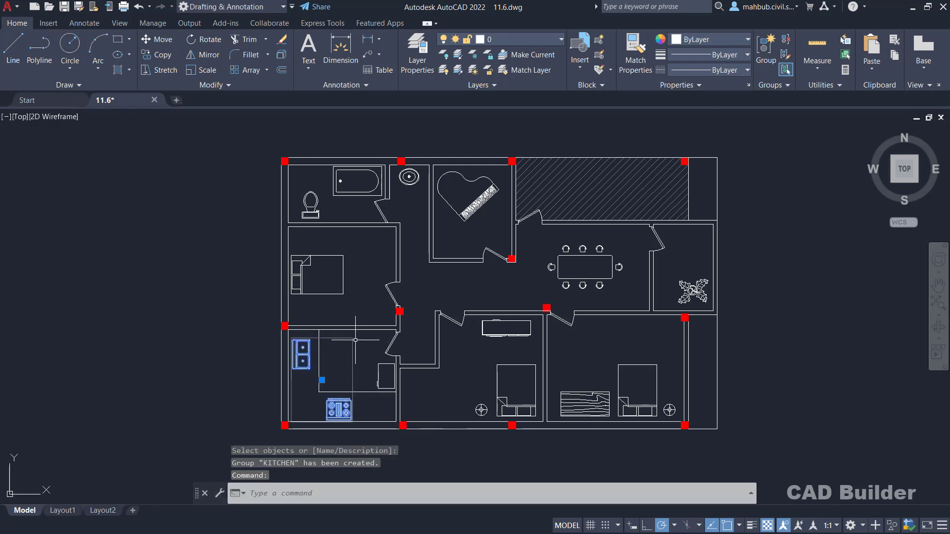
pyautogui.press('Escape')
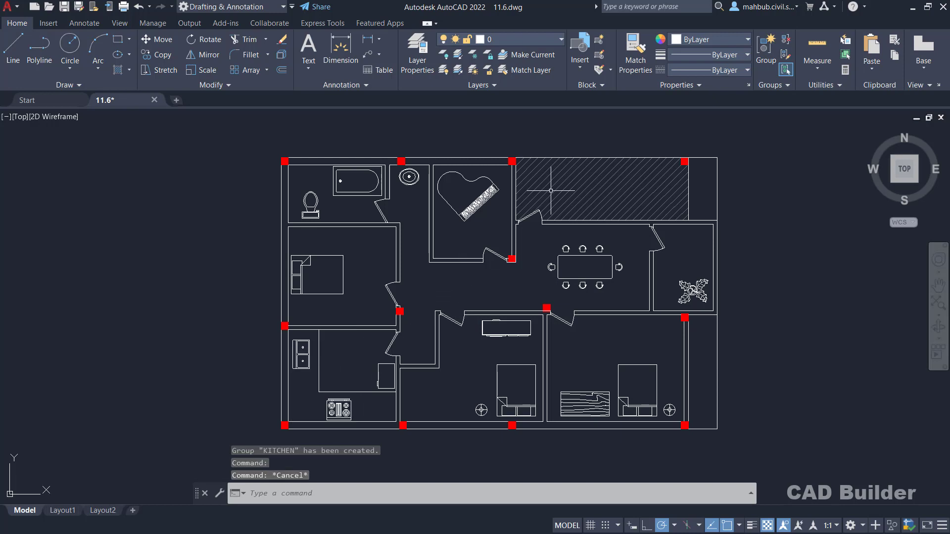
# Step: Create an unnamed group from the piano, the dining table set and the plant, and check it by selecting the table
pyautogui.click(766, 46)
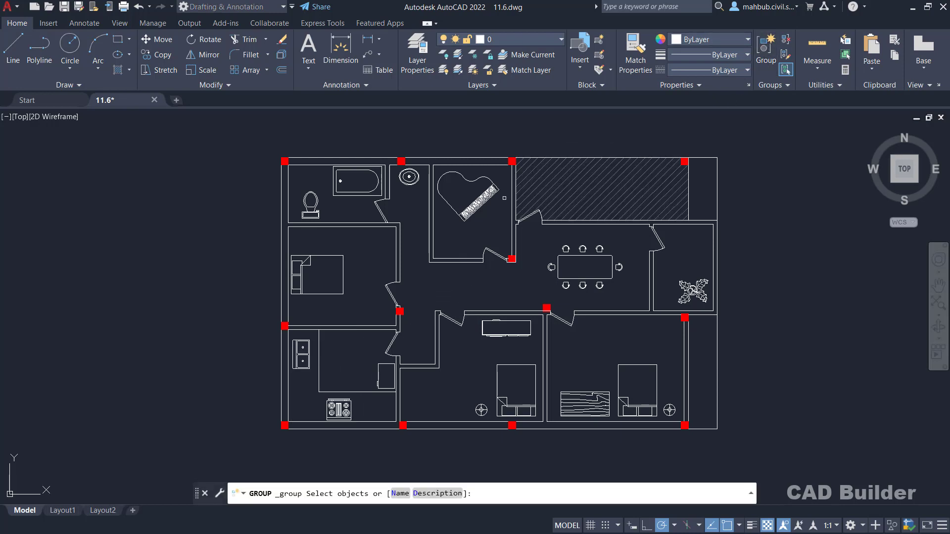
pyautogui.click(487, 196)
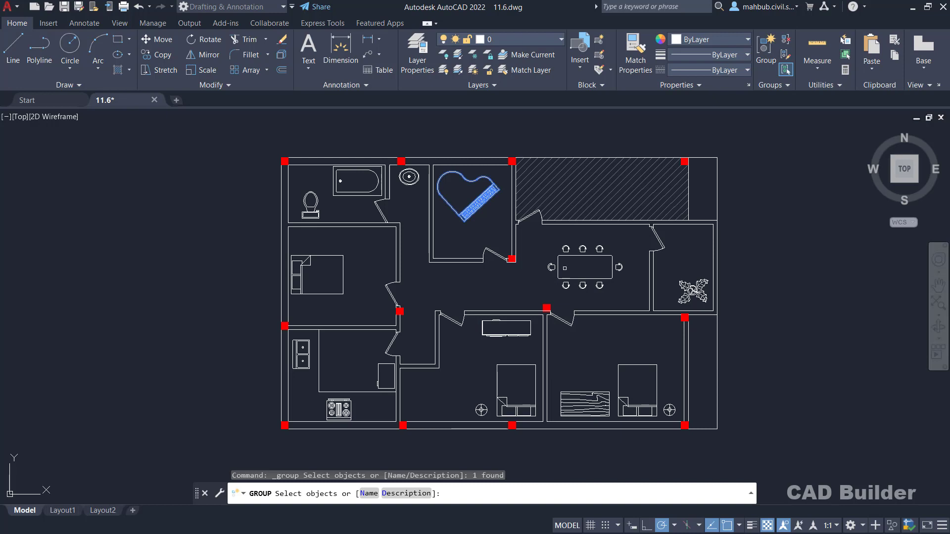
pyautogui.click(585, 256)
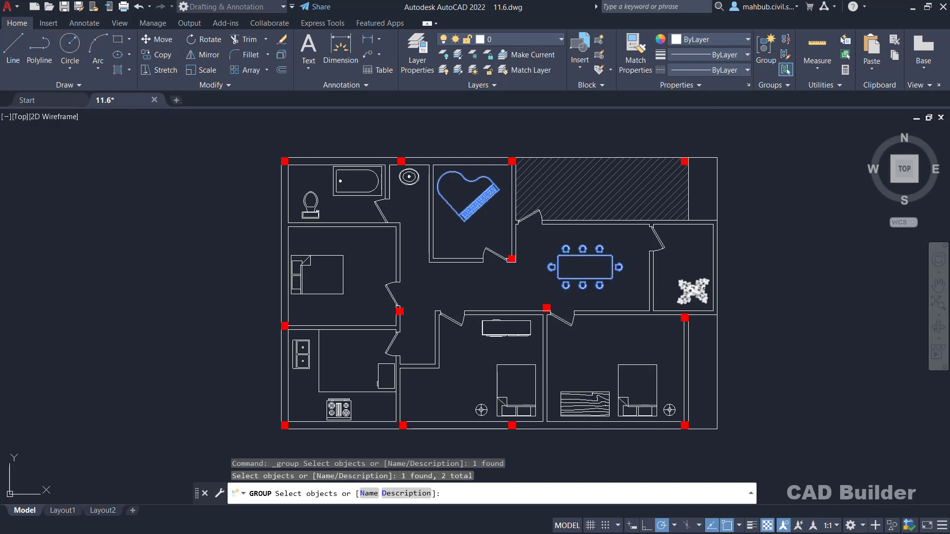
pyautogui.click(693, 291)
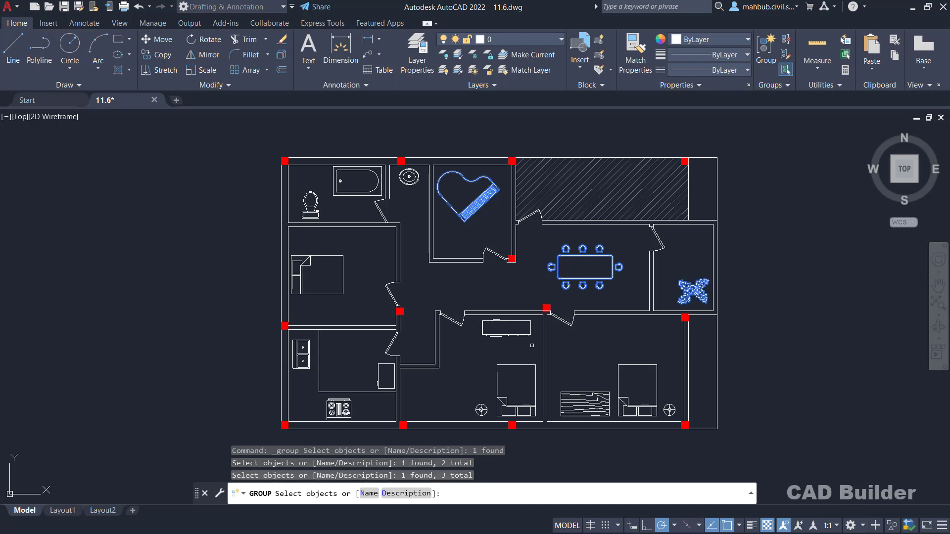
pyautogui.press('Return')
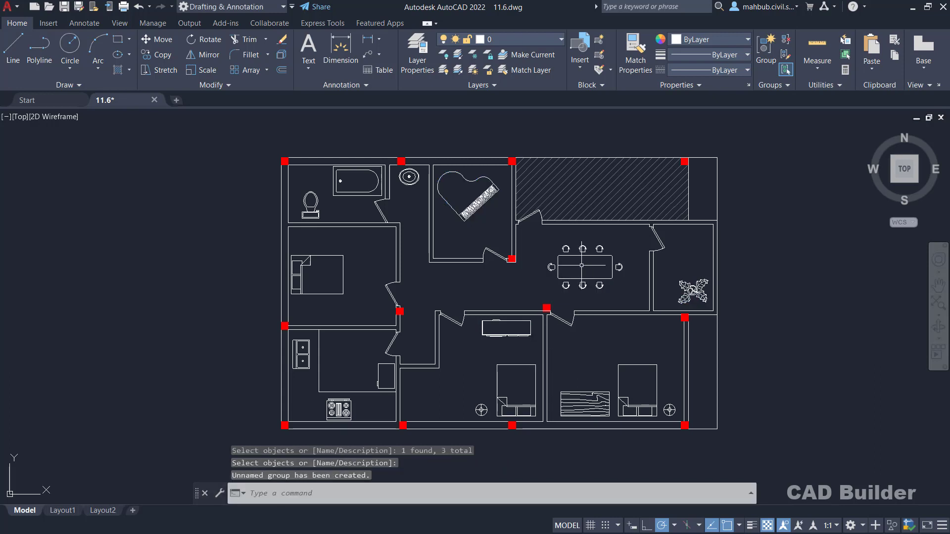
pyautogui.click(584, 257)
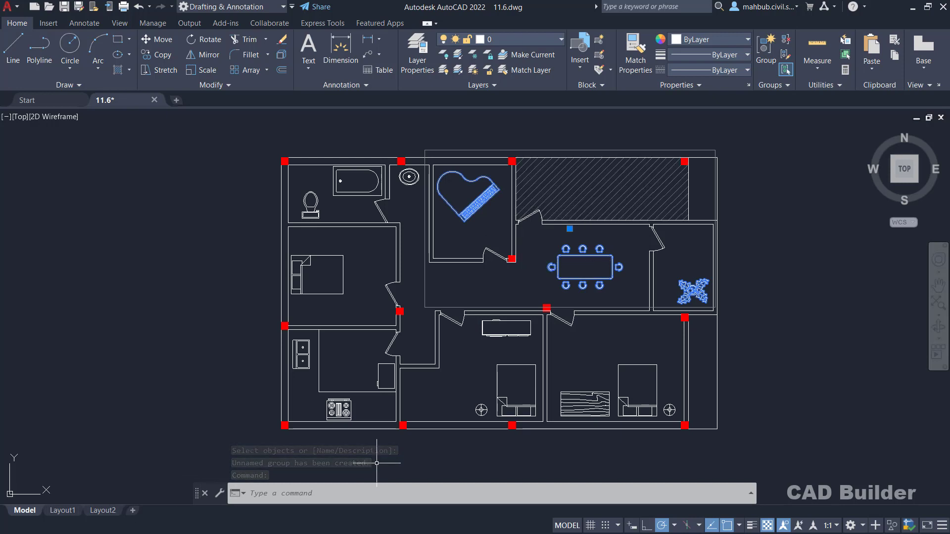
pyautogui.press('Escape')
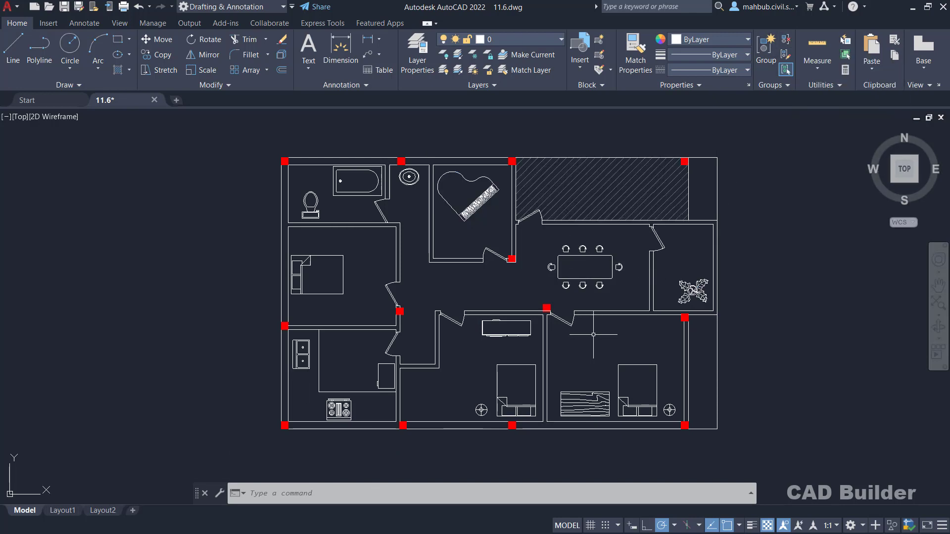
# Step: Ungroup the Bed group and check that the beds can be selected individually
pyautogui.click(619, 389)
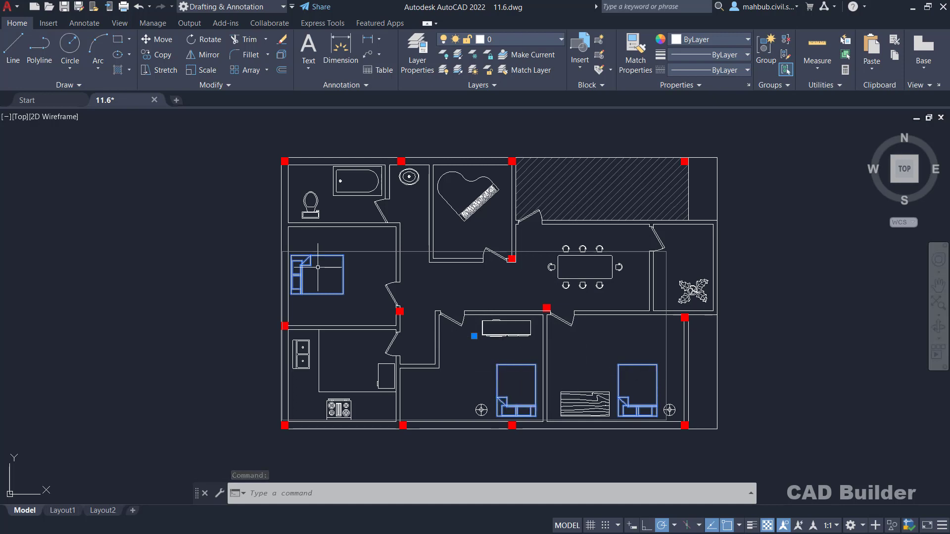
pyautogui.press('Escape')
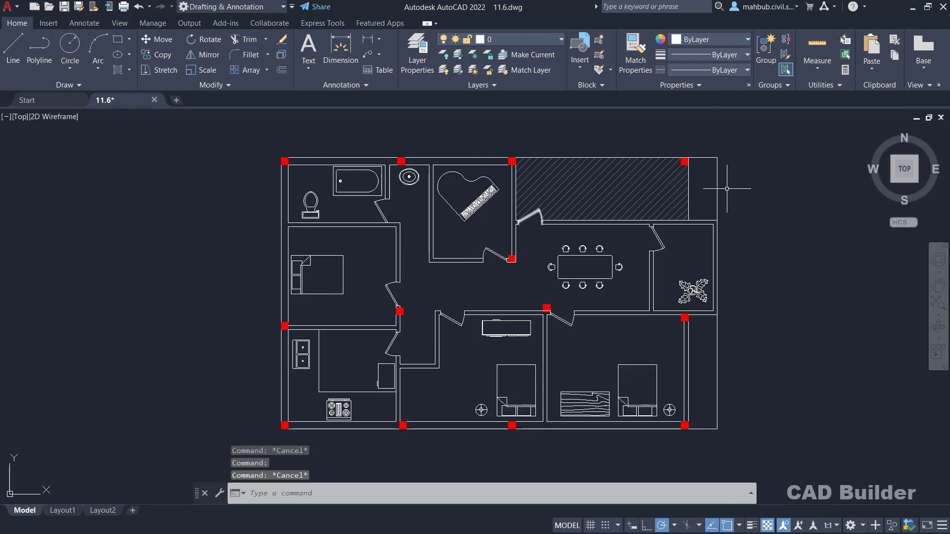
pyautogui.click(787, 46)
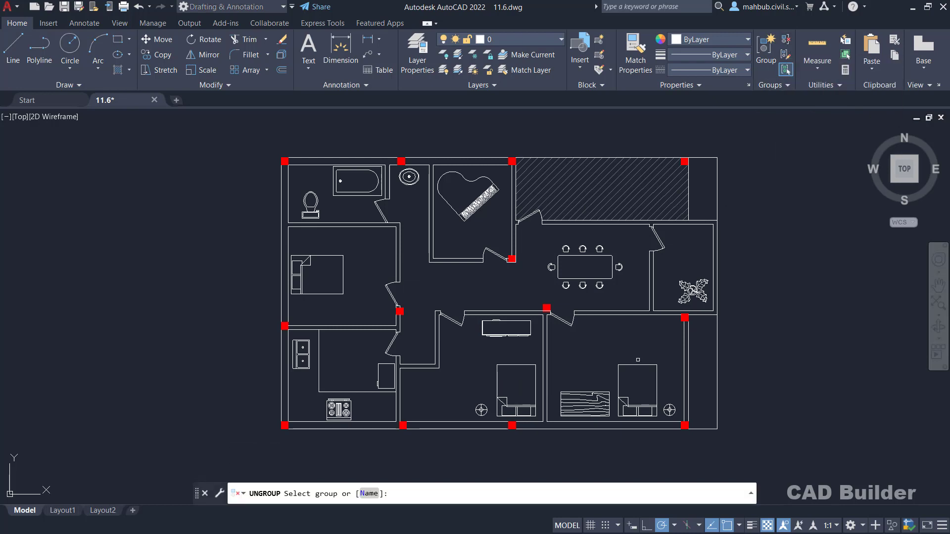
pyautogui.click(622, 390)
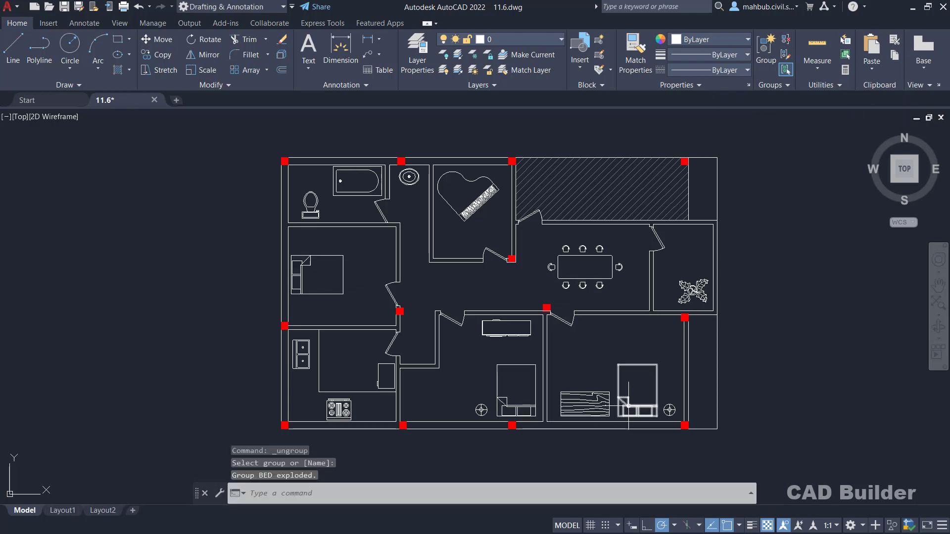
pyautogui.click(628, 406)
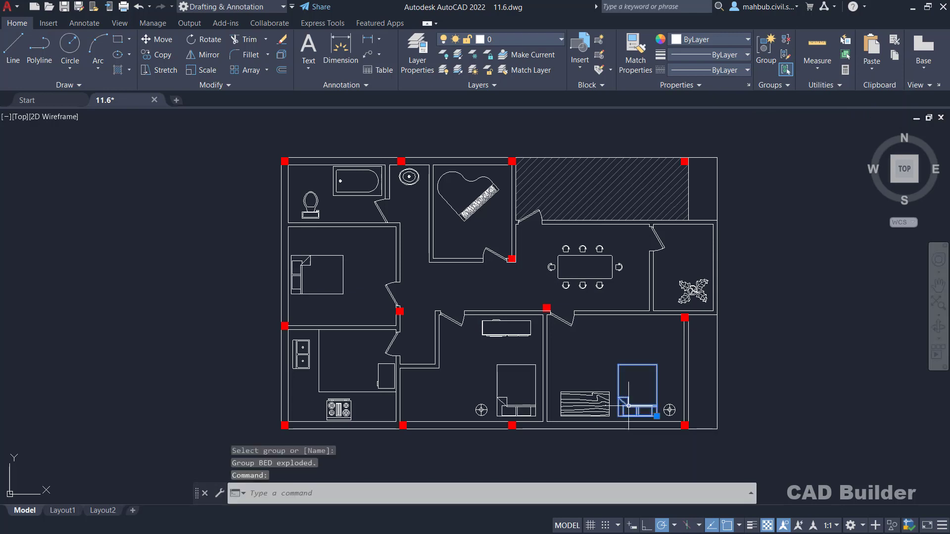
pyautogui.click(529, 410)
pyautogui.click(535, 396)
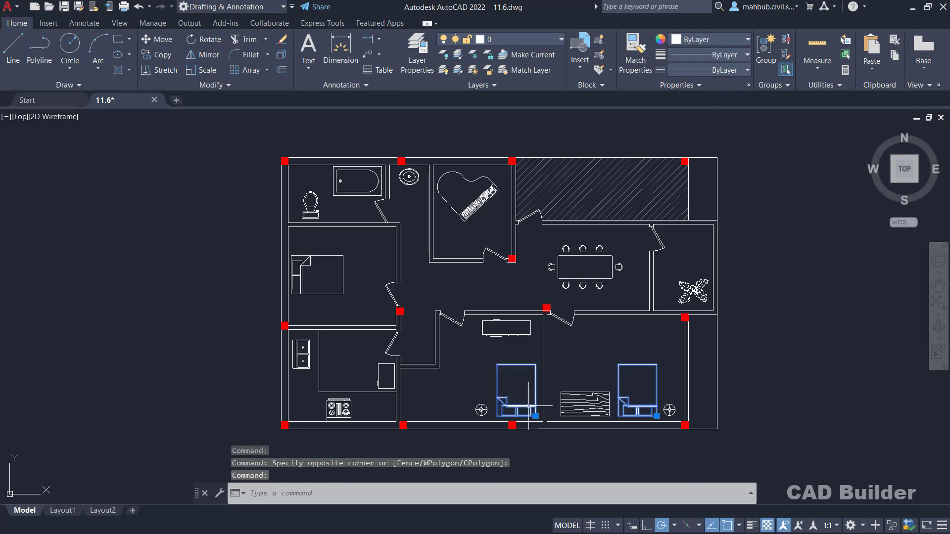
pyautogui.press('Escape')
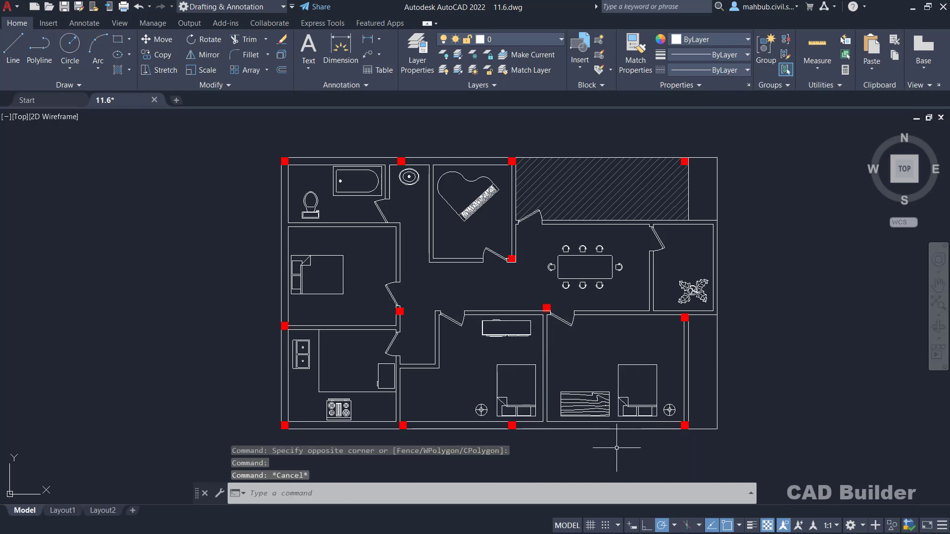
# Step: Create a group named Bed from the beds in the two lower bedrooms and check it by selecting one bed
pyautogui.click(765, 46)
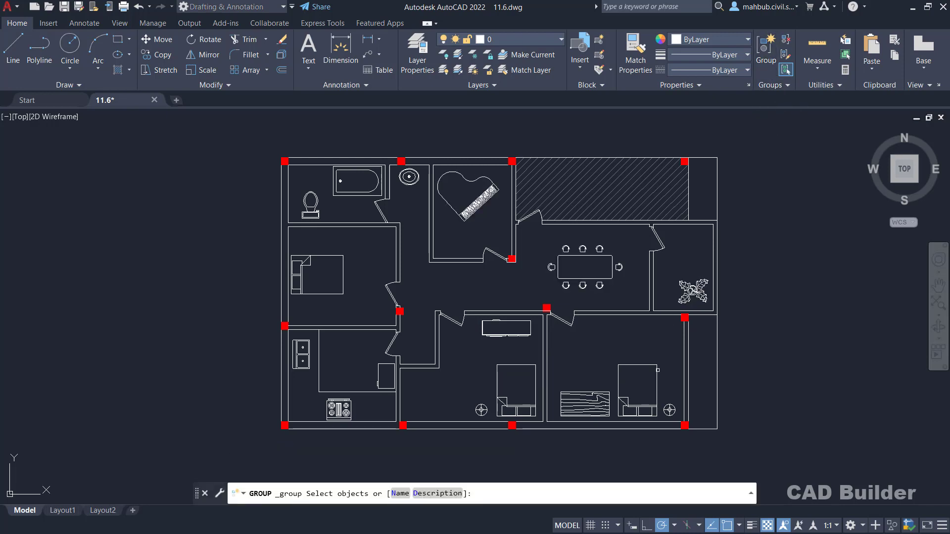
pyautogui.click(400, 493)
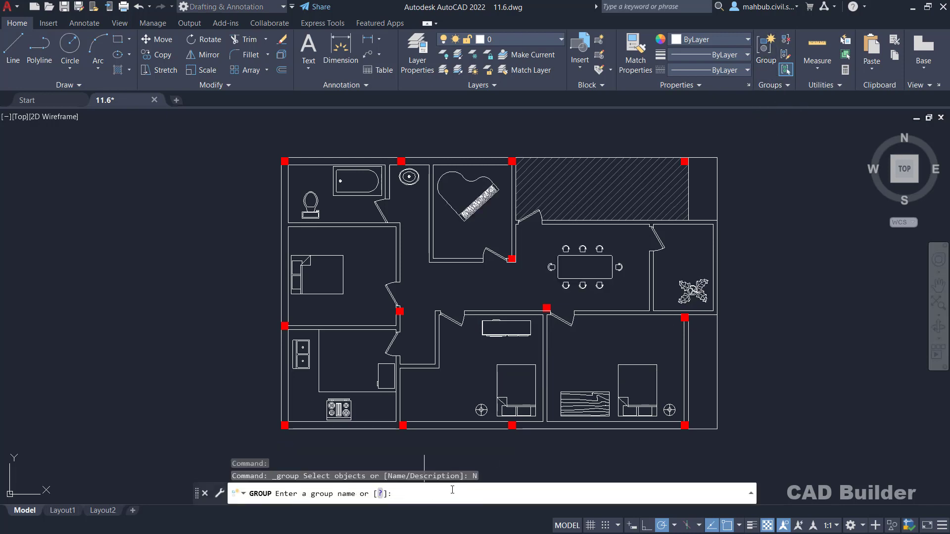
pyautogui.write('Bed')
pyautogui.press('Return')
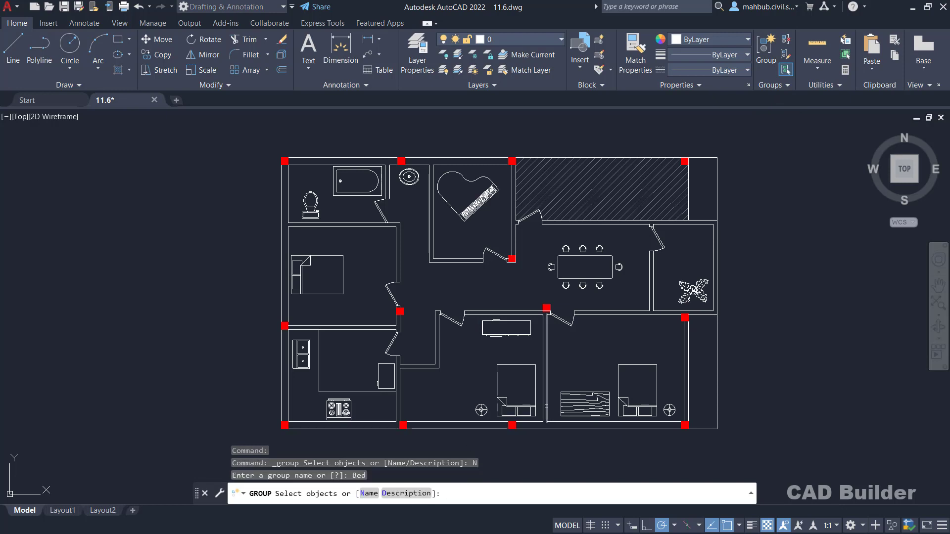
pyautogui.click(528, 403)
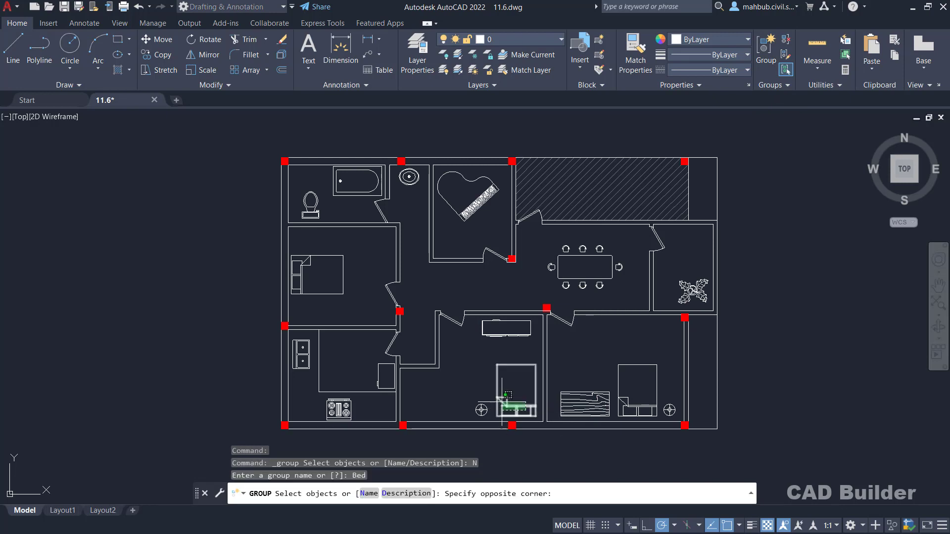
pyautogui.click(502, 388)
pyautogui.click(657, 385)
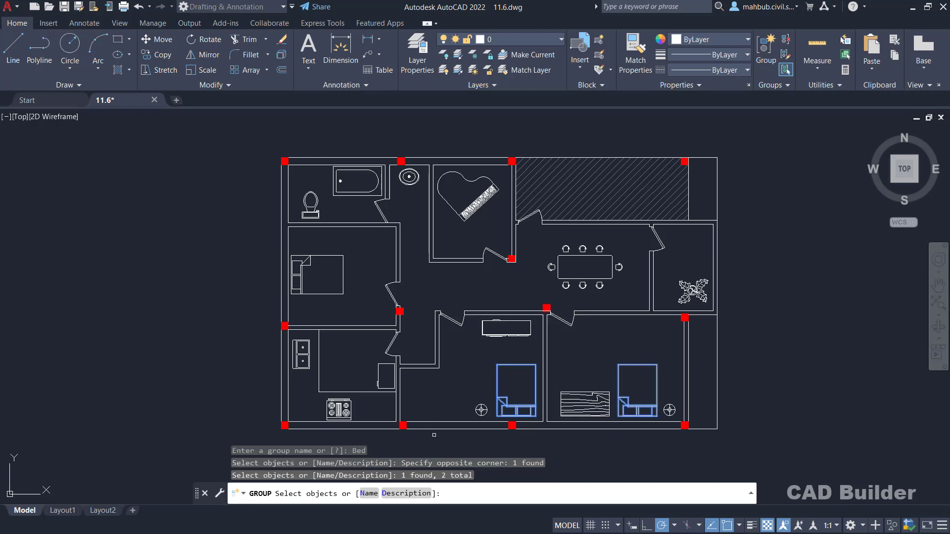
pyautogui.press('Return')
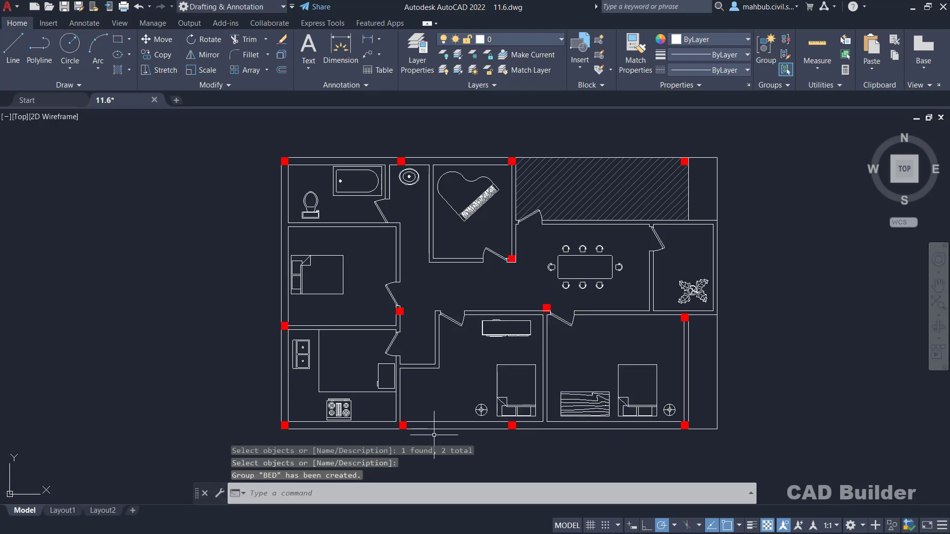
pyautogui.click(502, 402)
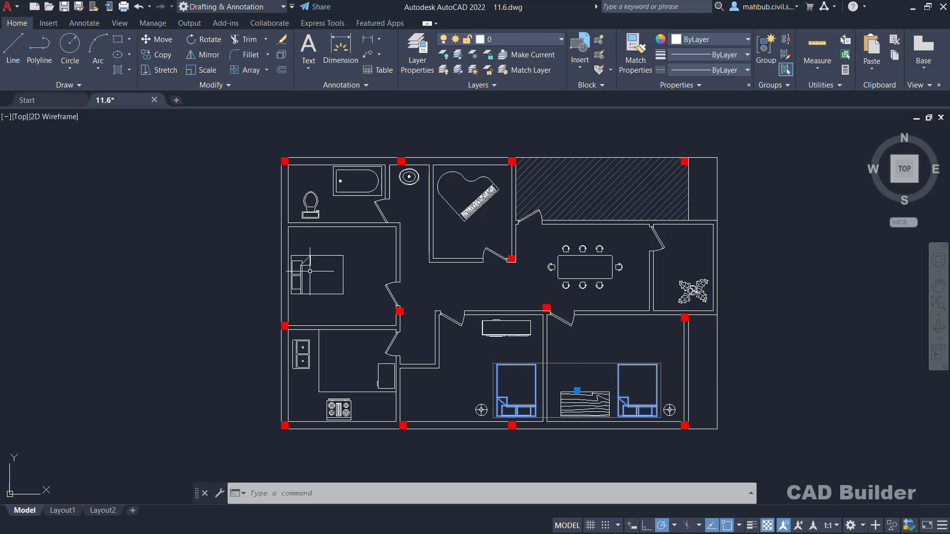
pyautogui.press('Escape')
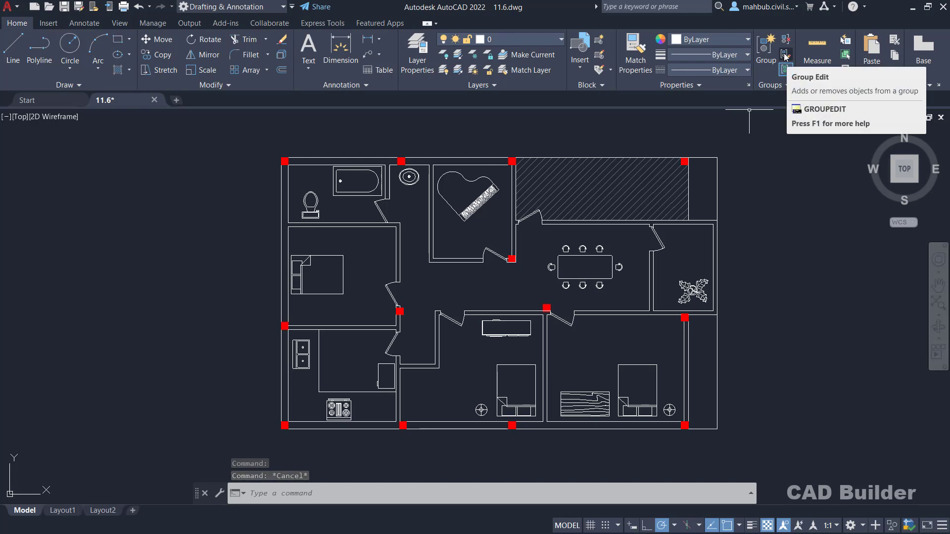
# Step: Add the upper-left bedroom's bed to the Bed group with Group Edit and check the group by selecting that bed
pyautogui.click(786, 69)
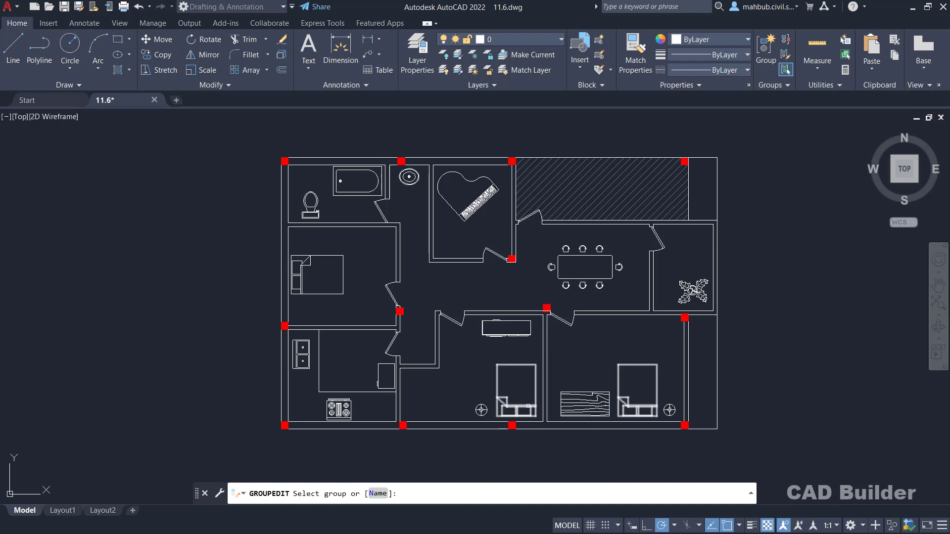
pyautogui.click(639, 390)
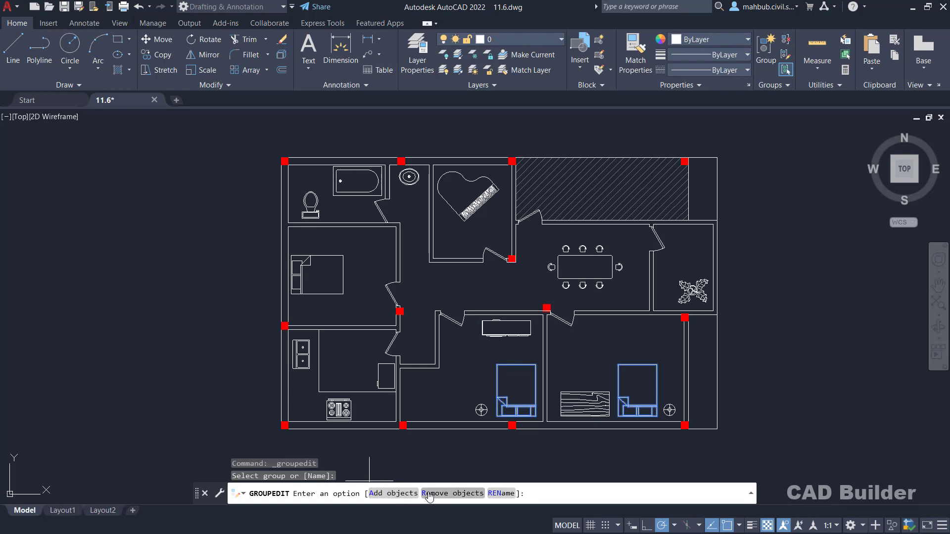
pyautogui.click(401, 494)
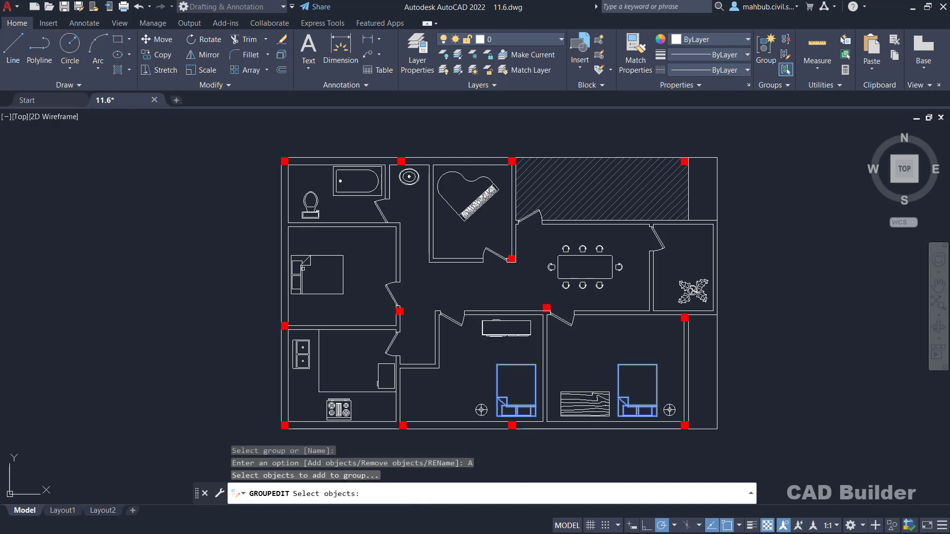
pyautogui.click(301, 267)
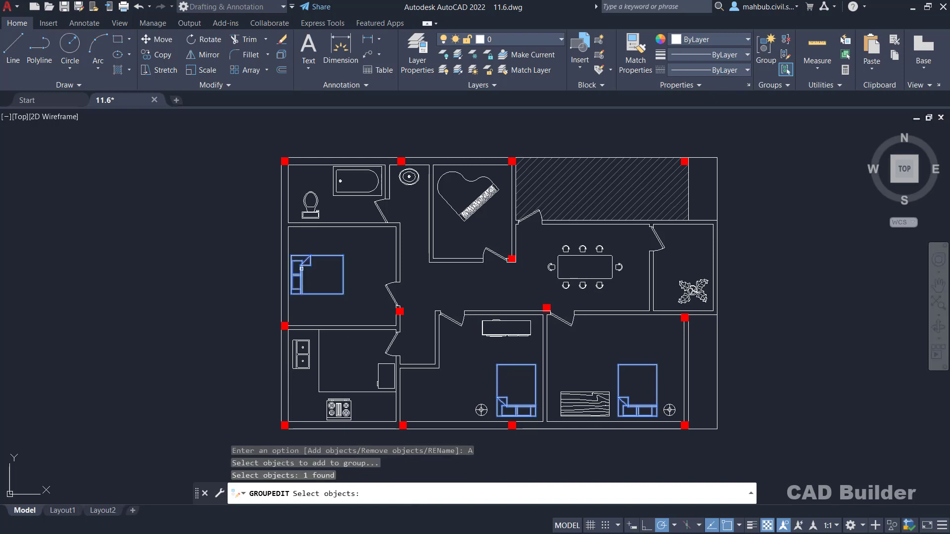
pyautogui.press('Return')
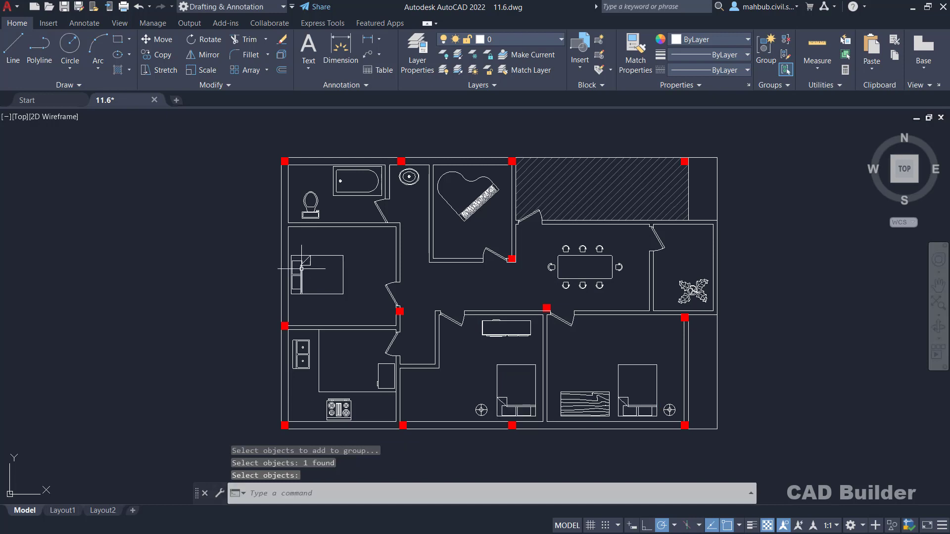
pyautogui.press('Return')
pyautogui.click(299, 270)
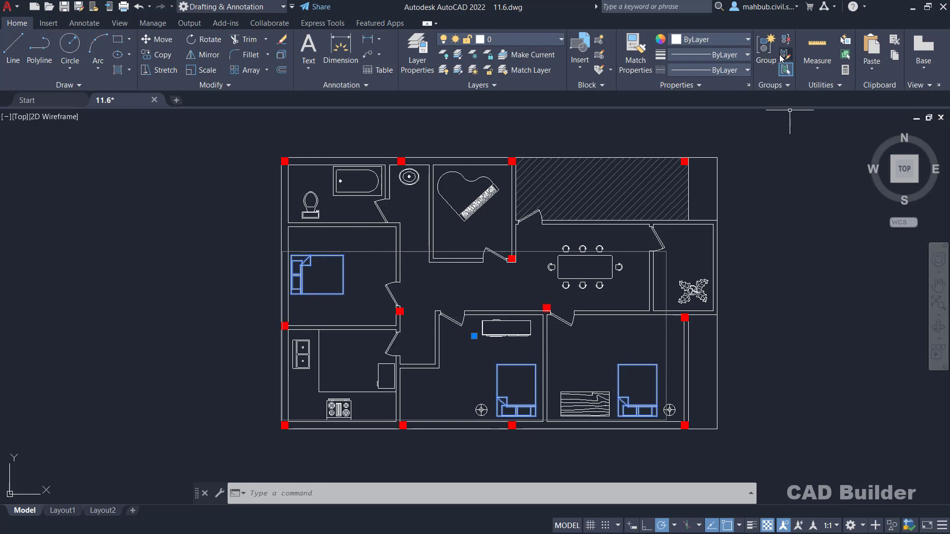
pyautogui.press('Escape')
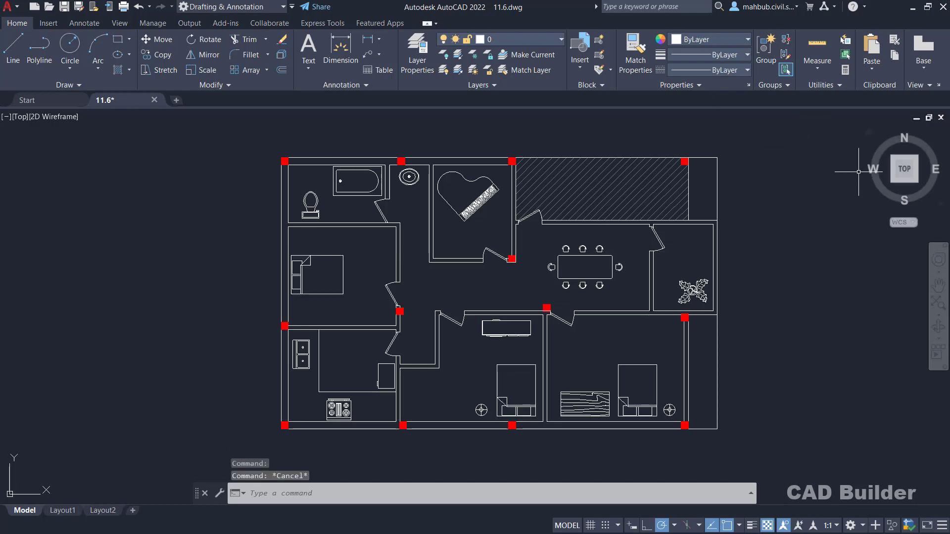
# Step: Turn group selection off and check that beds, the dining table set and the stove can be selected individually
pyautogui.click(785, 72)
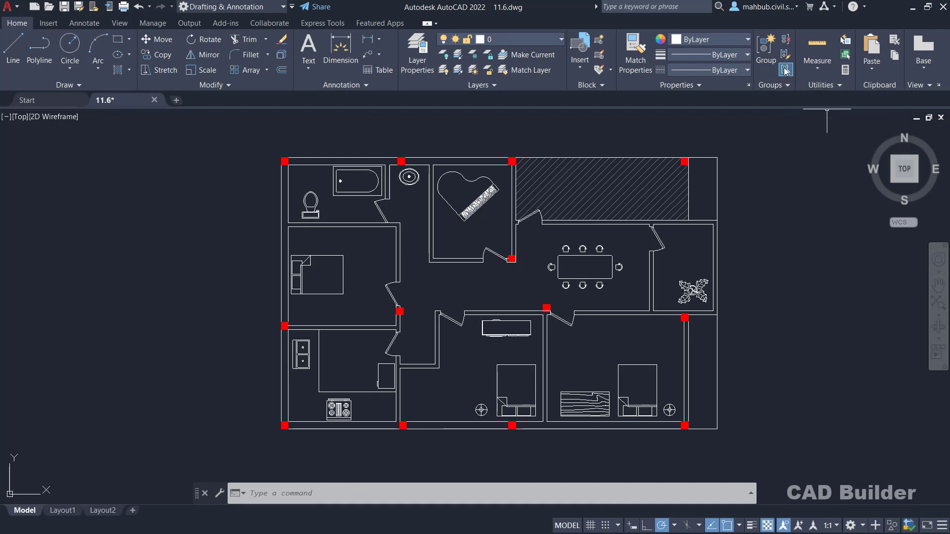
pyautogui.click(633, 365)
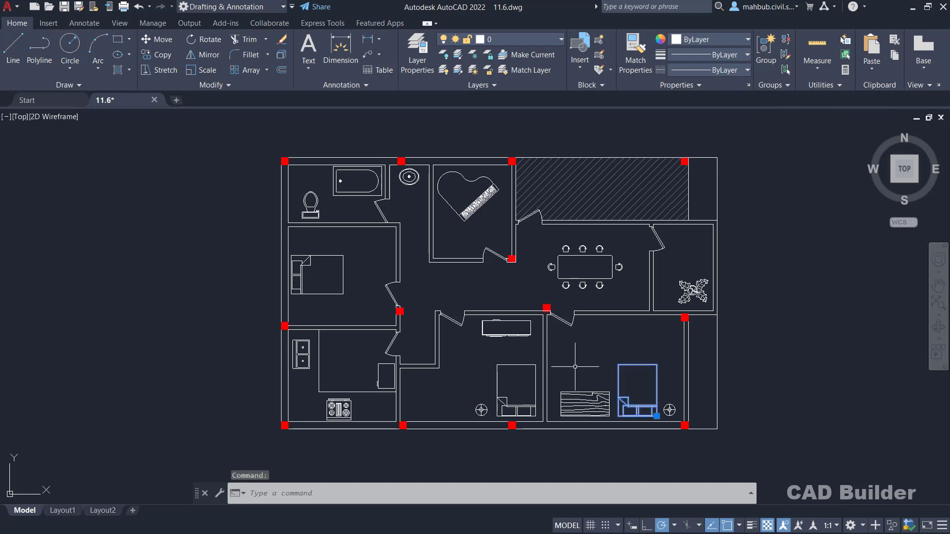
pyautogui.click(518, 365)
pyautogui.press('Escape')
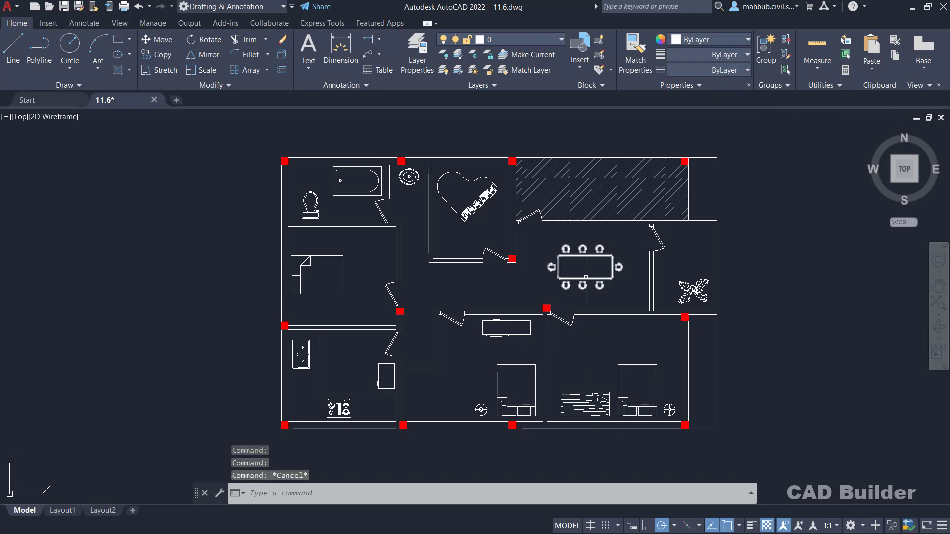
pyautogui.click(578, 250)
pyautogui.press('Escape')
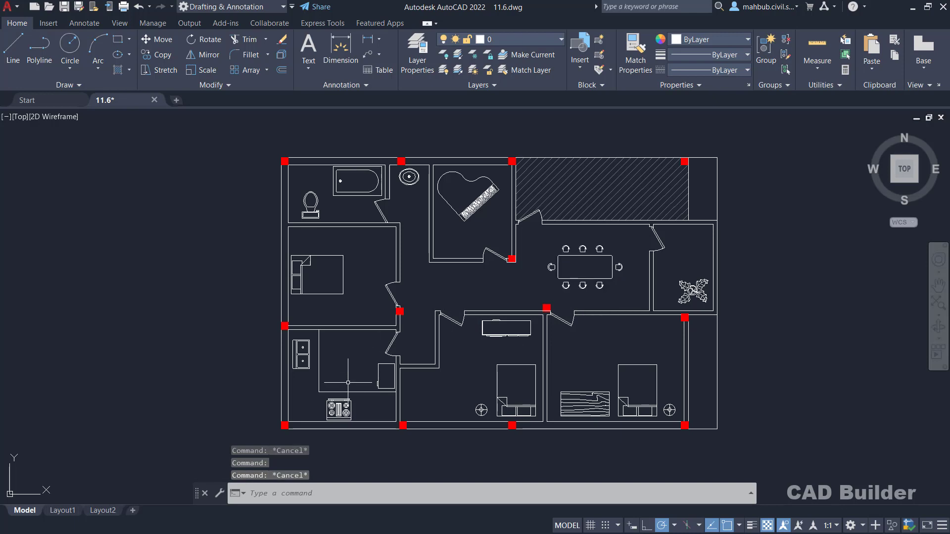
pyautogui.click(340, 406)
pyautogui.press('Escape')
# Step: Turn group selection back on and check the Bed and Kitchen groups by selecting a bed and the stove
pyautogui.click(786, 71)
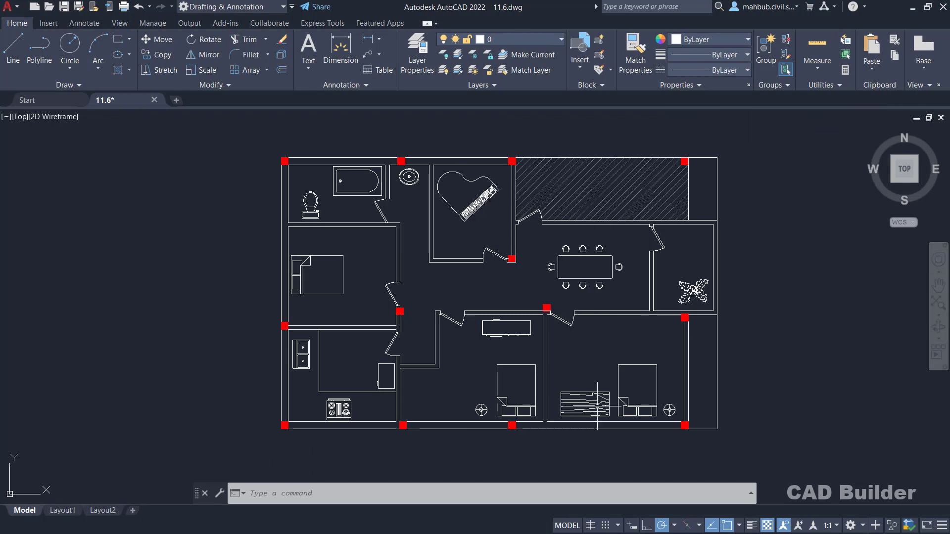
pyautogui.click(626, 405)
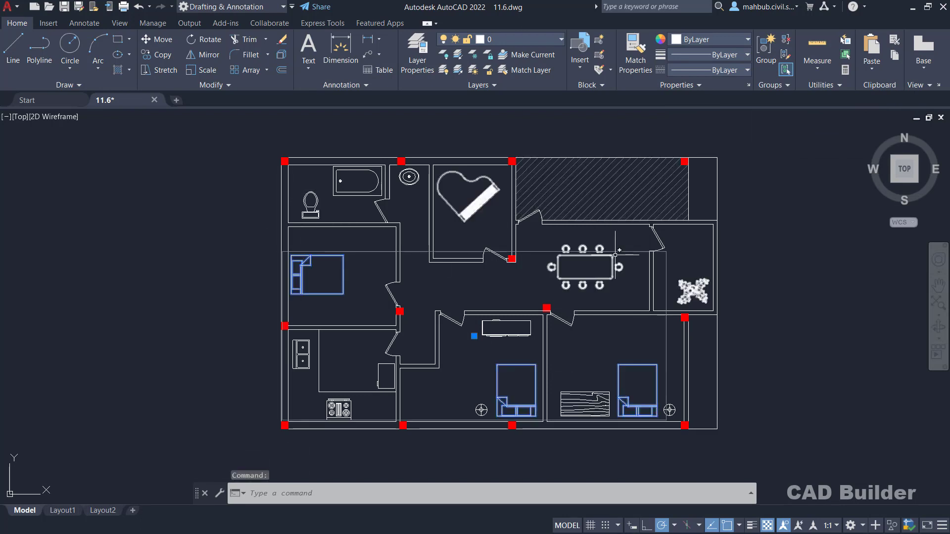
pyautogui.press('Escape')
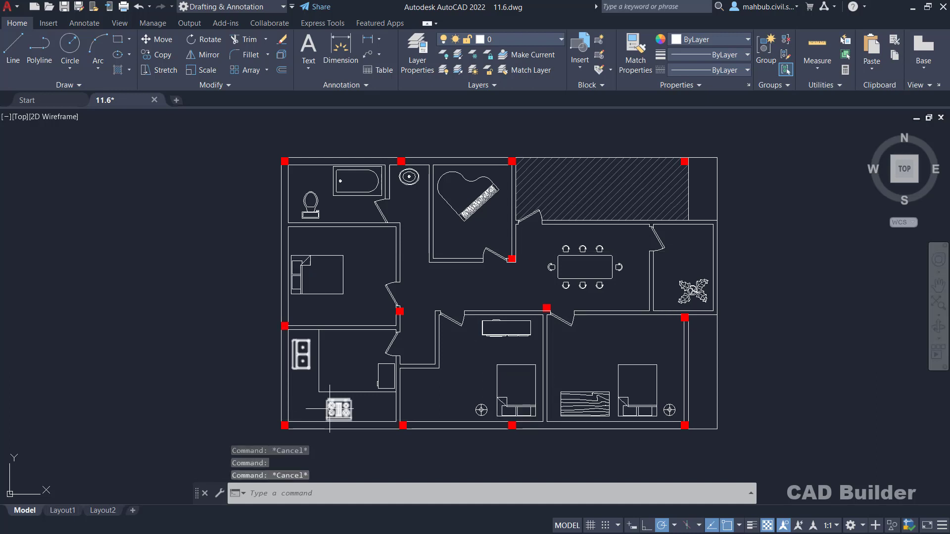
pyautogui.click(327, 410)
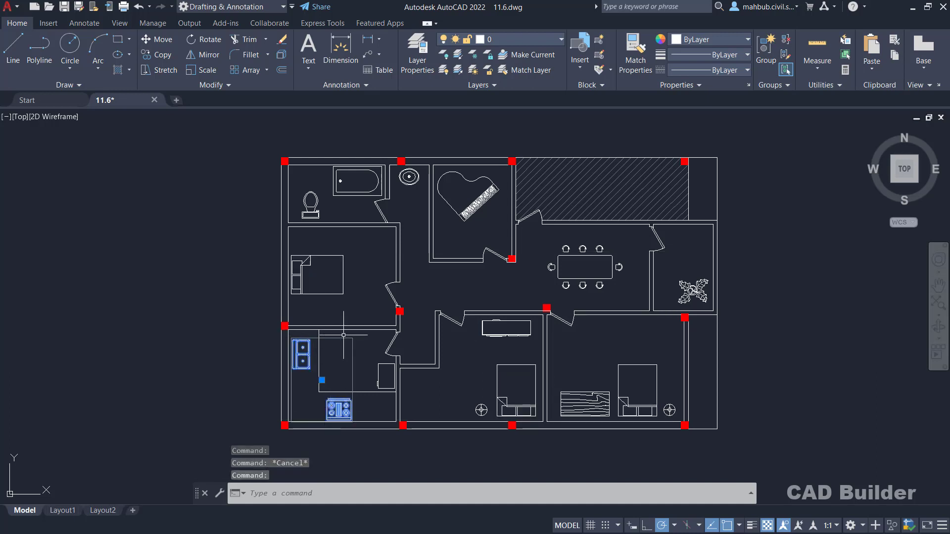
pyautogui.press('Escape')
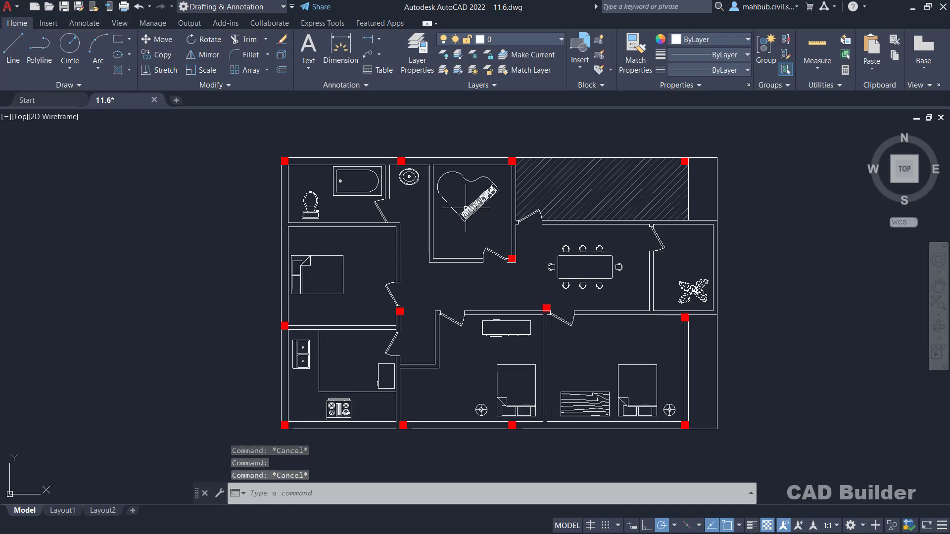
# Step: Turn the group bounding box off and check the grips by selecting the Kitchen group and the Bed group
pyautogui.click(775, 89)
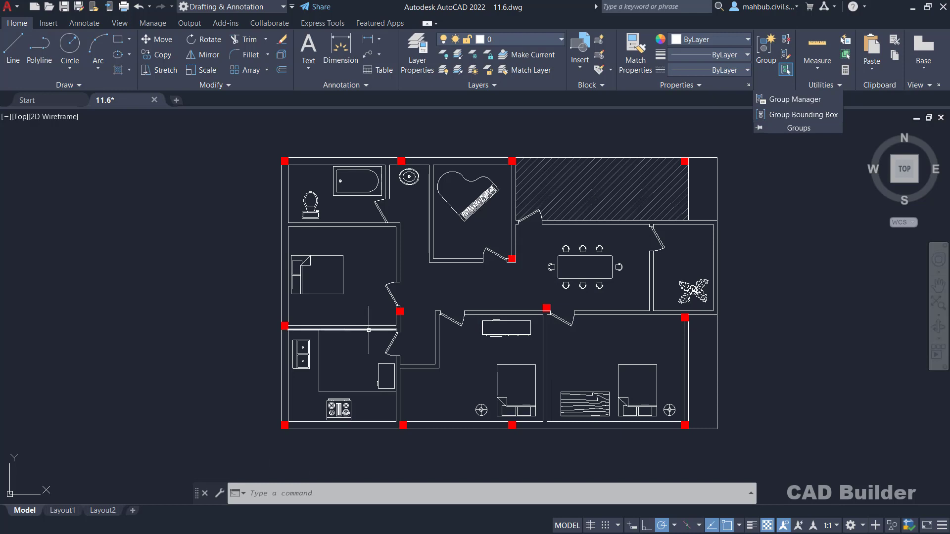
pyautogui.click(298, 351)
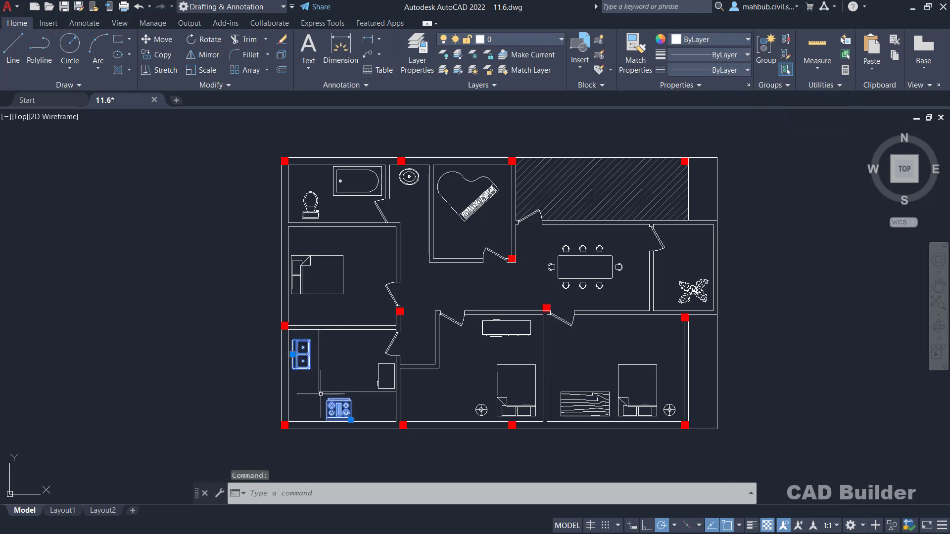
pyautogui.press('Escape')
pyautogui.click(515, 394)
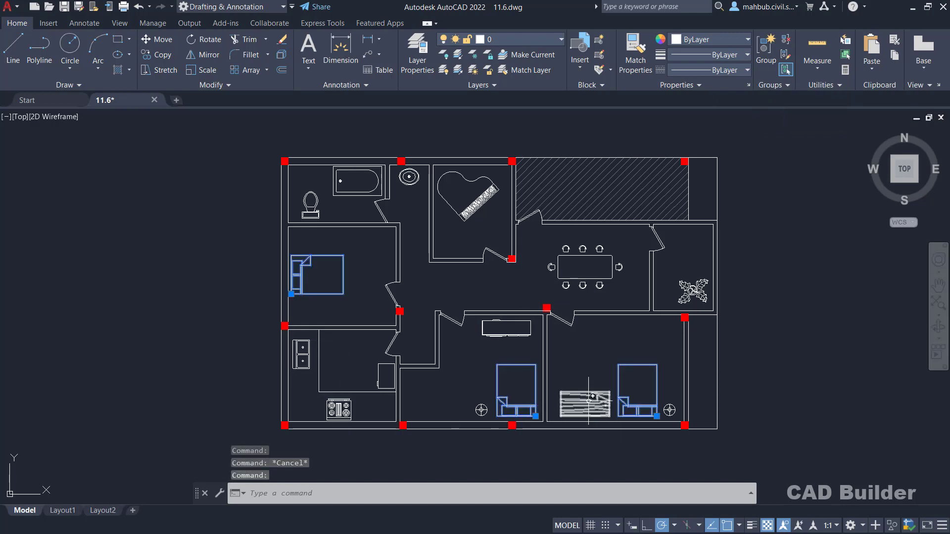
pyautogui.press('Escape')
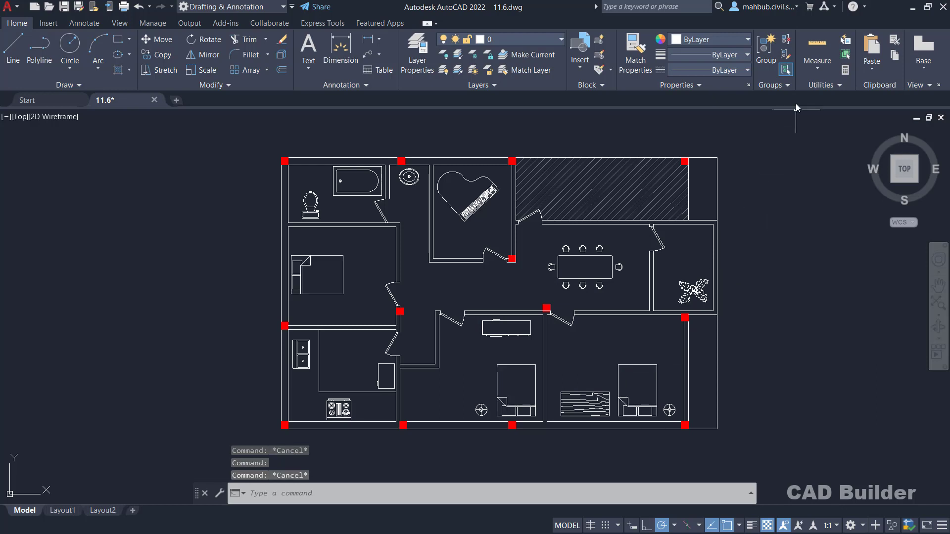
# Step: Turn the group bounding box back on and check the Bed group's single central grip with a cancelled stretch
pyautogui.click(788, 86)
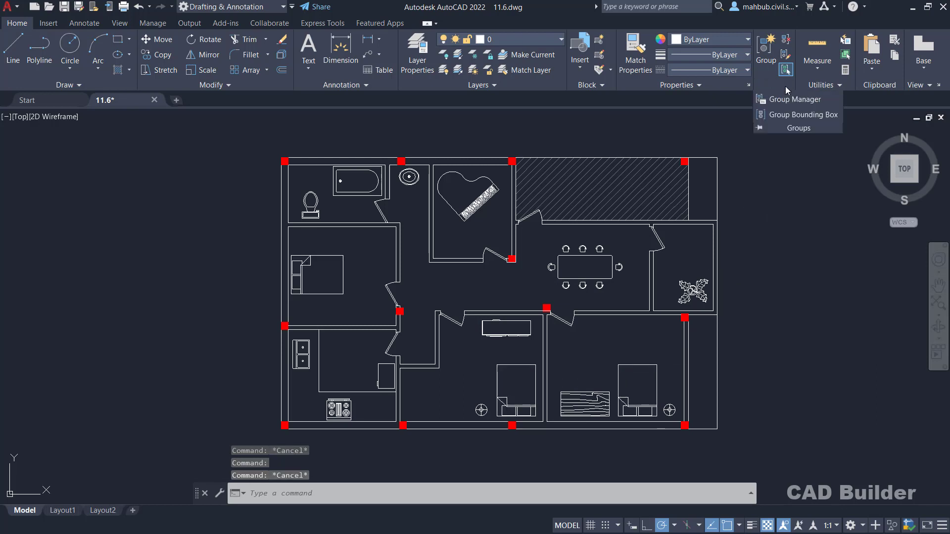
pyautogui.click(784, 115)
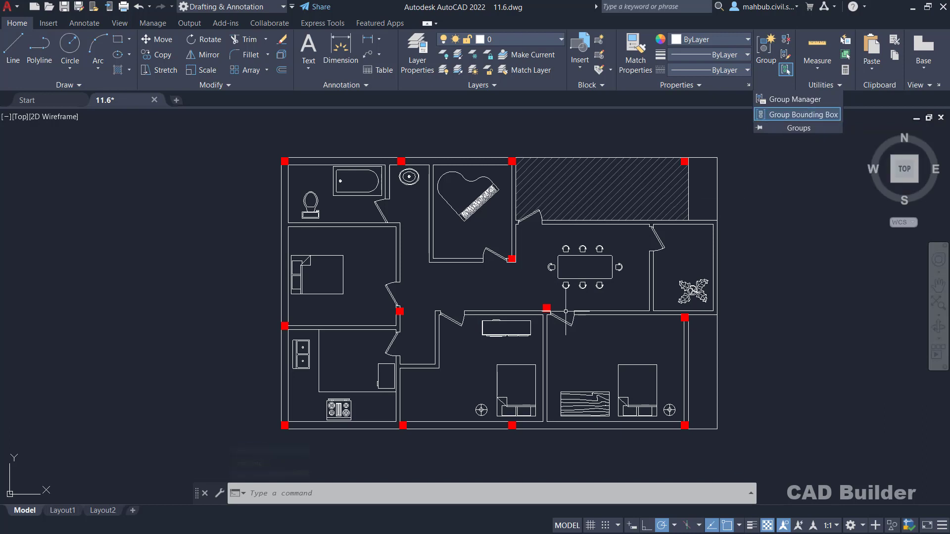
pyautogui.click(502, 404)
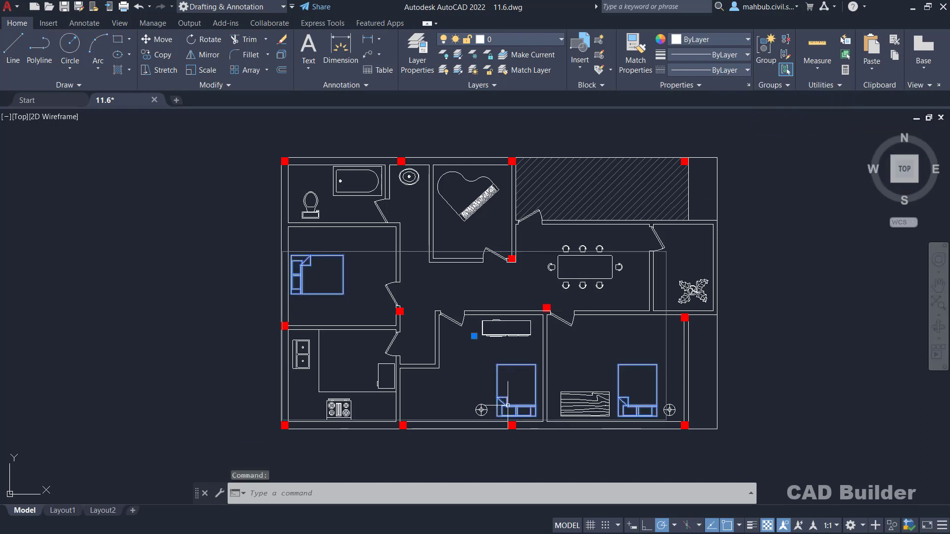
pyautogui.click(473, 335)
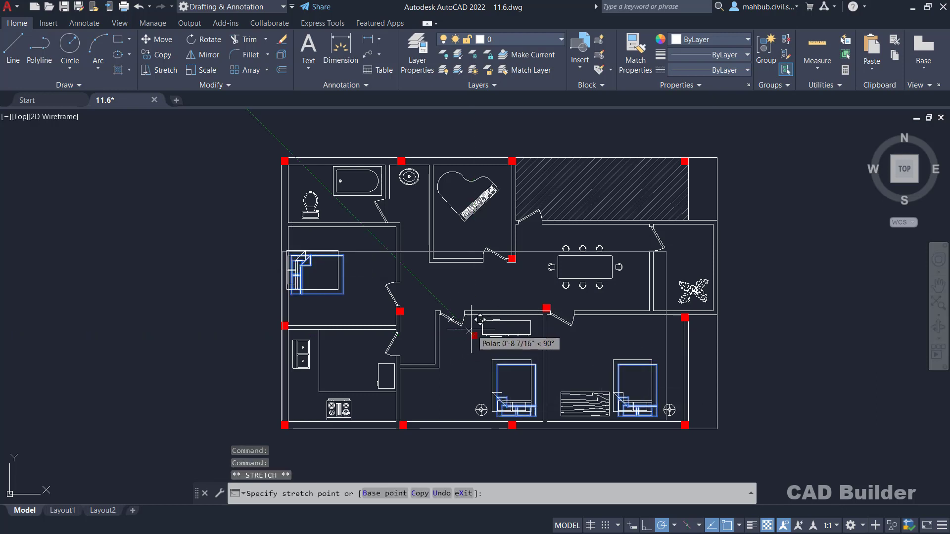
pyautogui.press('Escape')
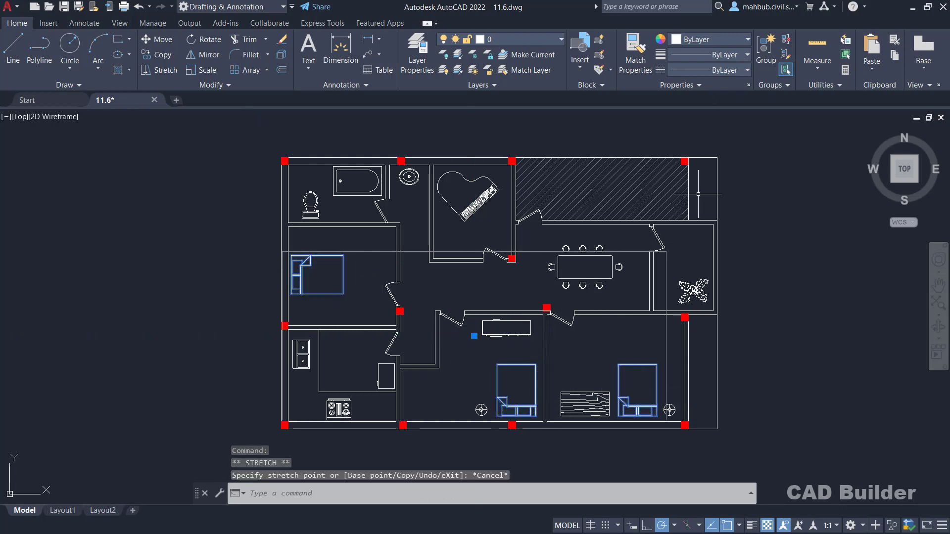
pyautogui.press('Escape')
# Step: Turn the group bounding box off again and select the Bed group to show each bed's own grip
pyautogui.click(780, 85)
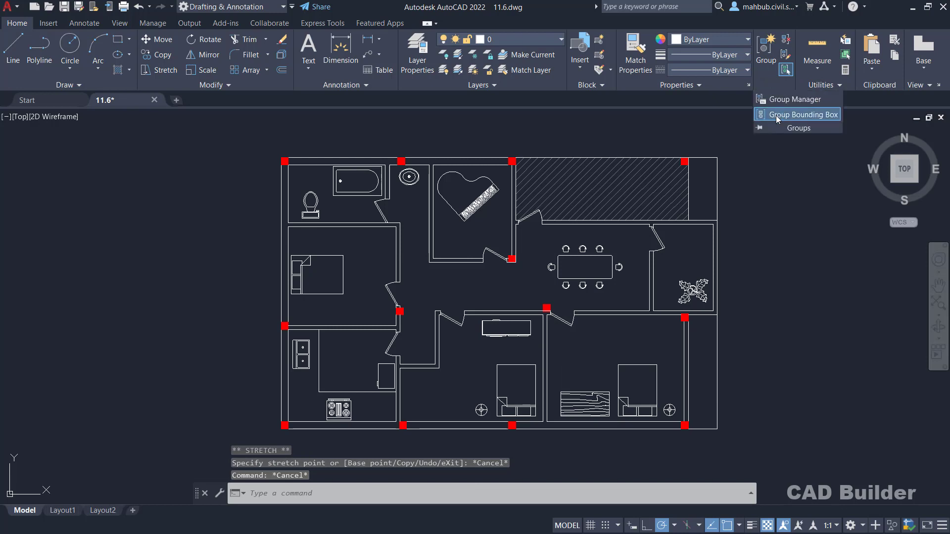
pyautogui.click(515, 413)
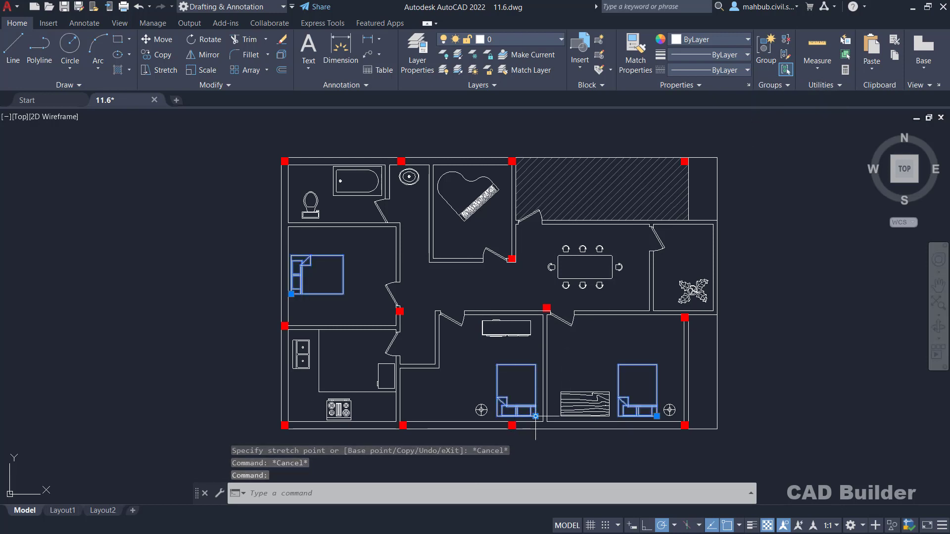
# Step: Test the middle bedroom bed's own grip with a trial stretch, cancel it and clear the selection
pyautogui.click(535, 416)
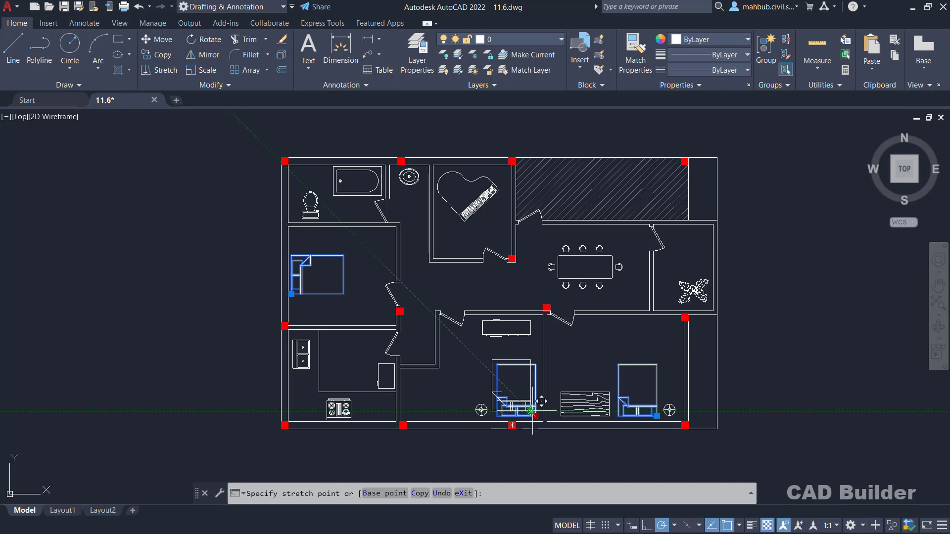
pyautogui.press('Escape')
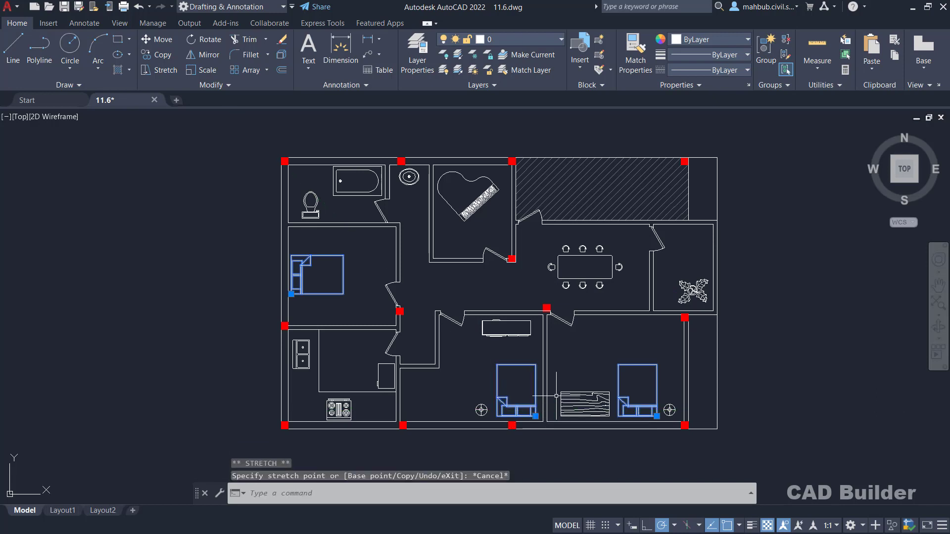
pyautogui.press('Escape')
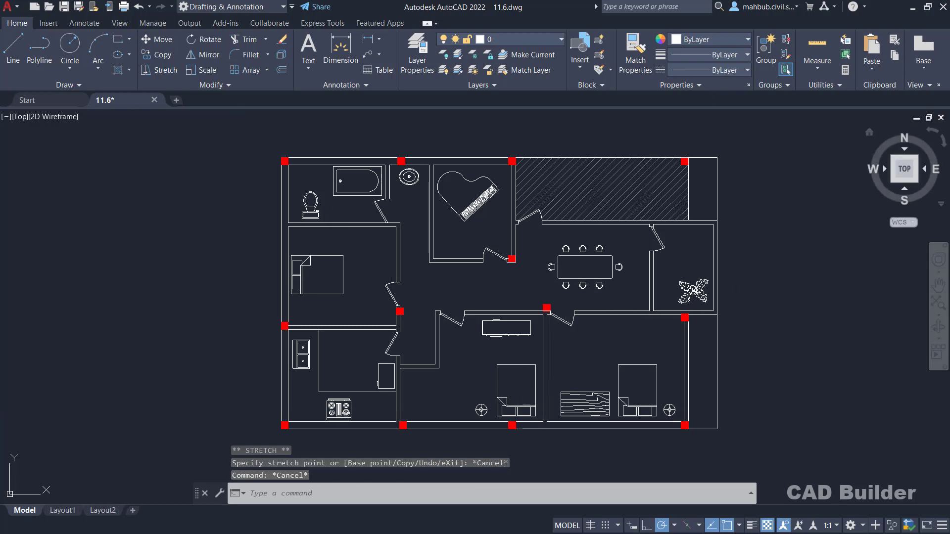
# Step: Review the existing groups and grouping options in the Group Manager twice, cancelling the dialog each time without making changes
pyautogui.click(793, 87)
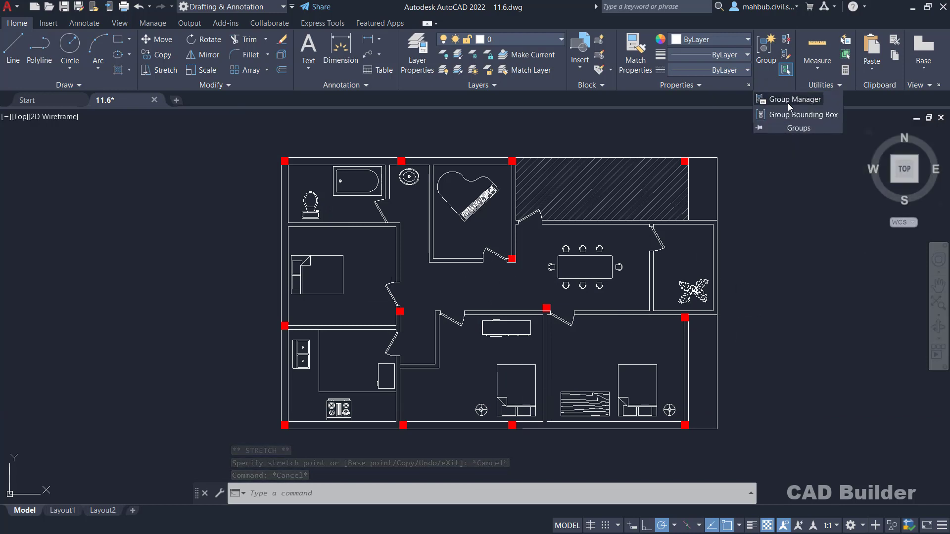
pyautogui.click(787, 102)
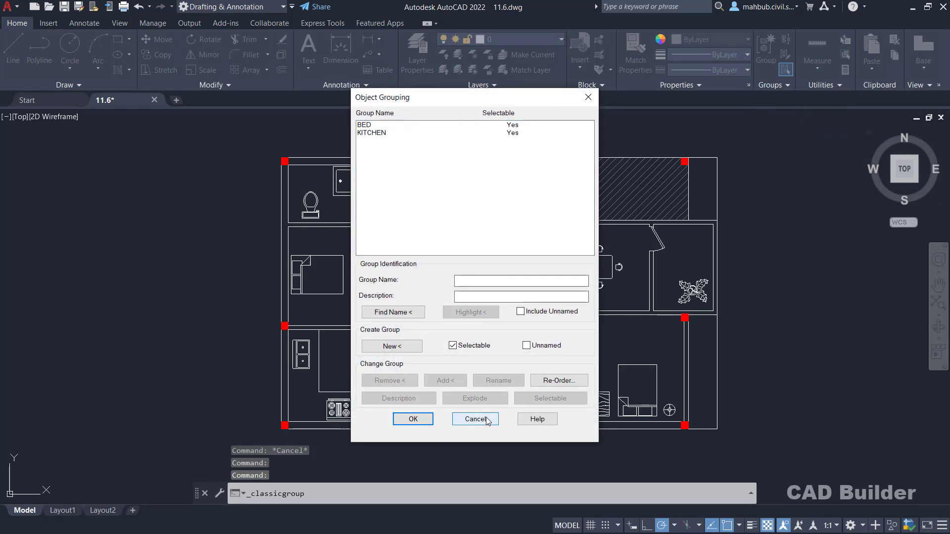
pyautogui.click(486, 420)
pyautogui.click(772, 87)
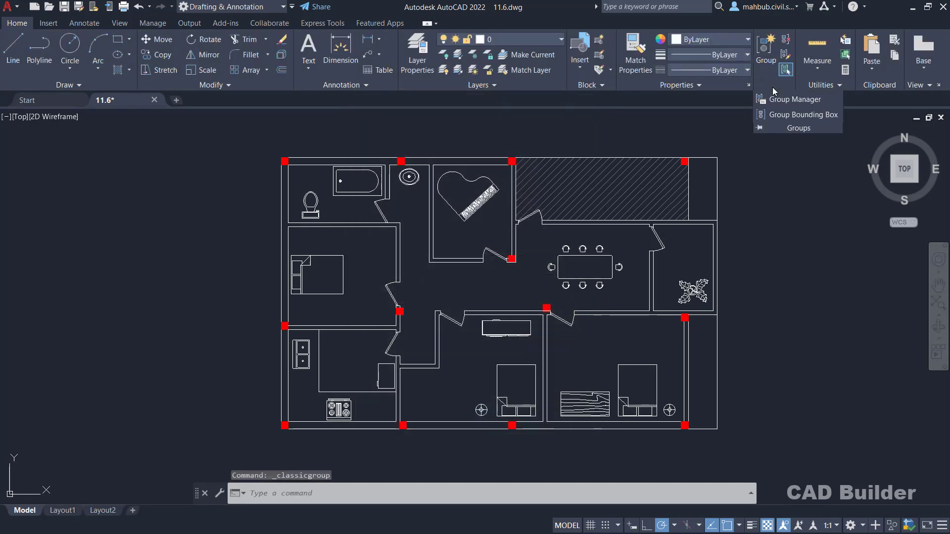
pyautogui.click(776, 97)
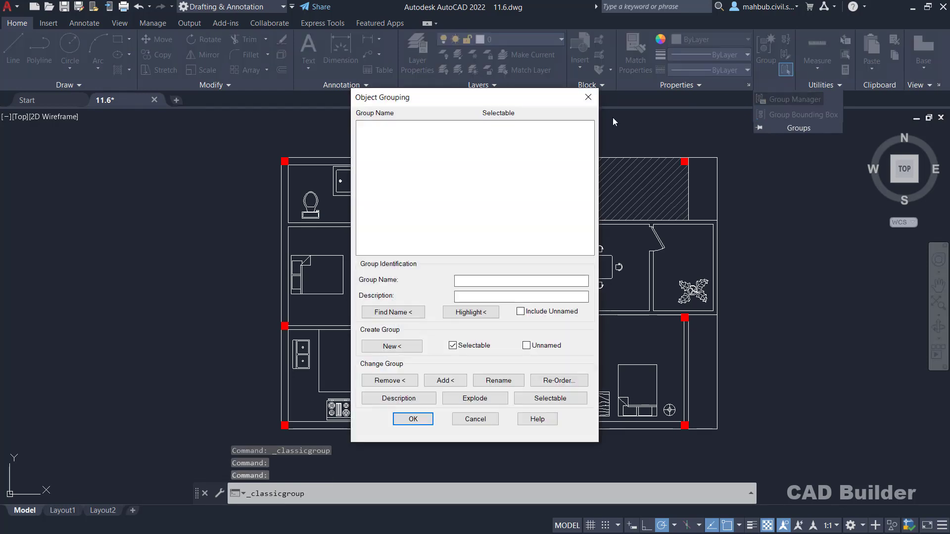
pyautogui.click(472, 420)
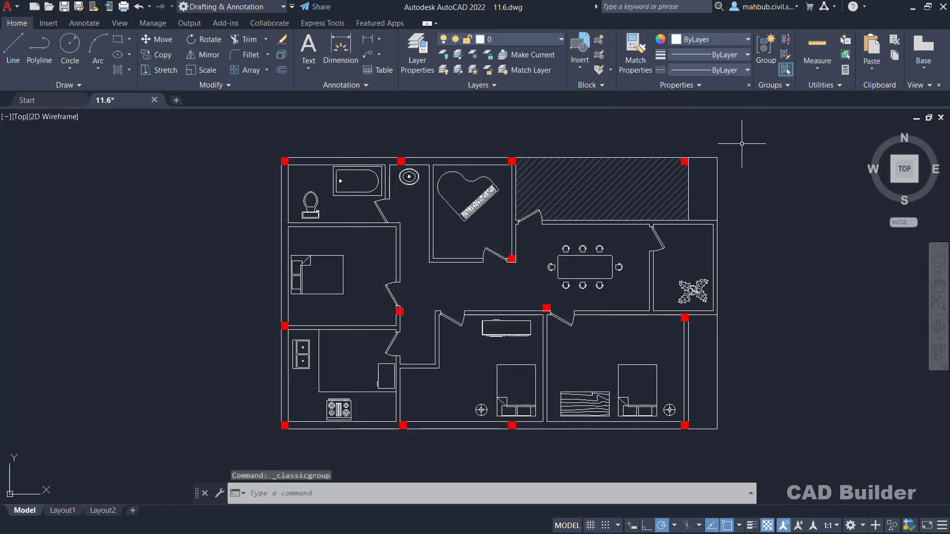